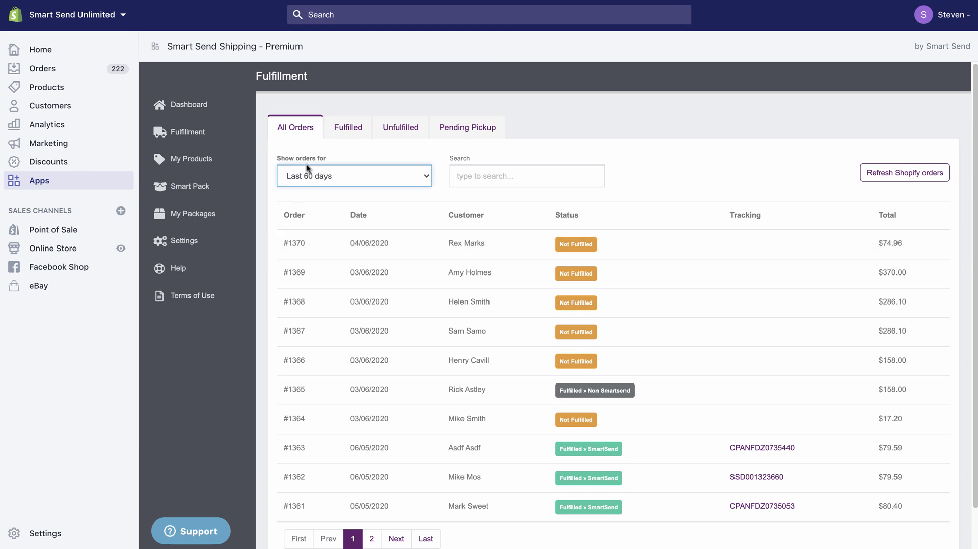
# Step: Keep the order list at the last 60 days and search it by a customer's first name
pyautogui.click(389, 178)
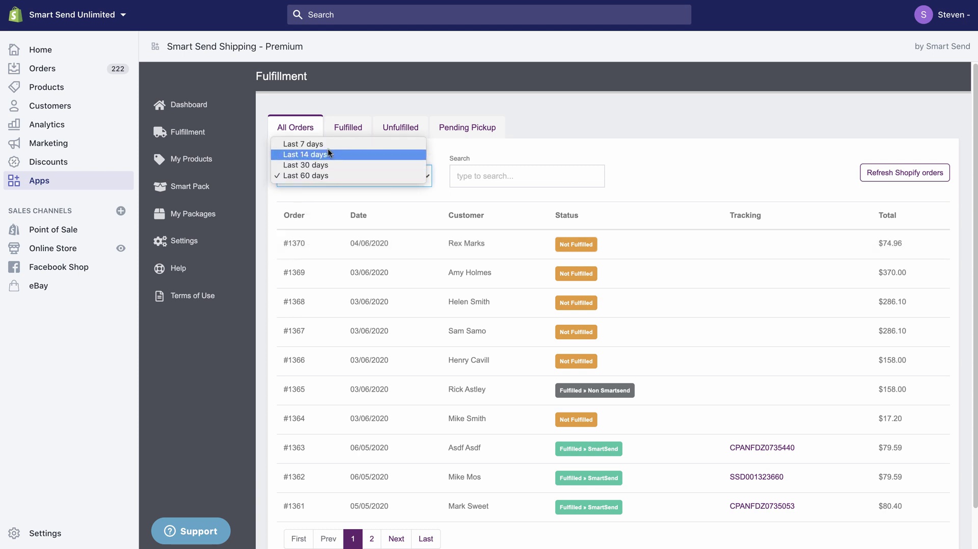
pyautogui.click(322, 176)
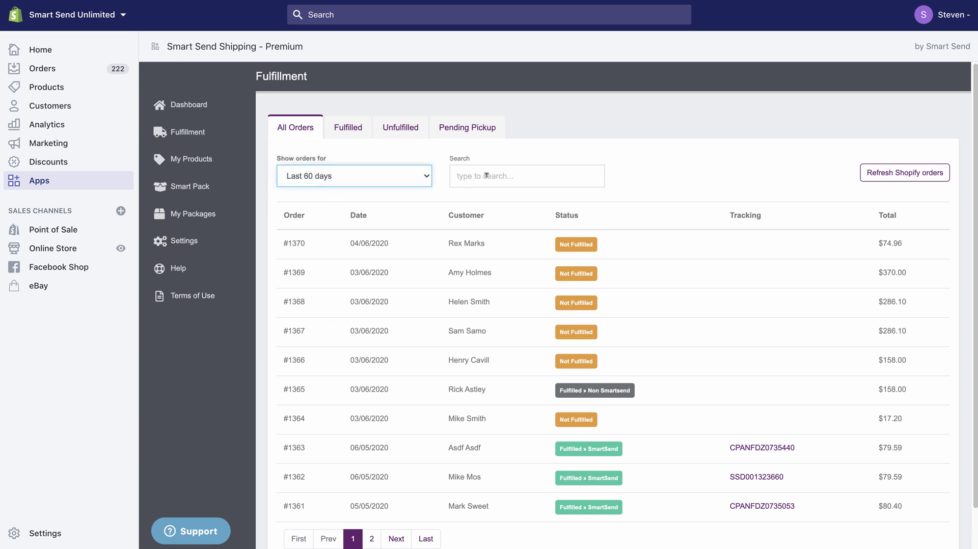
pyautogui.click(489, 173)
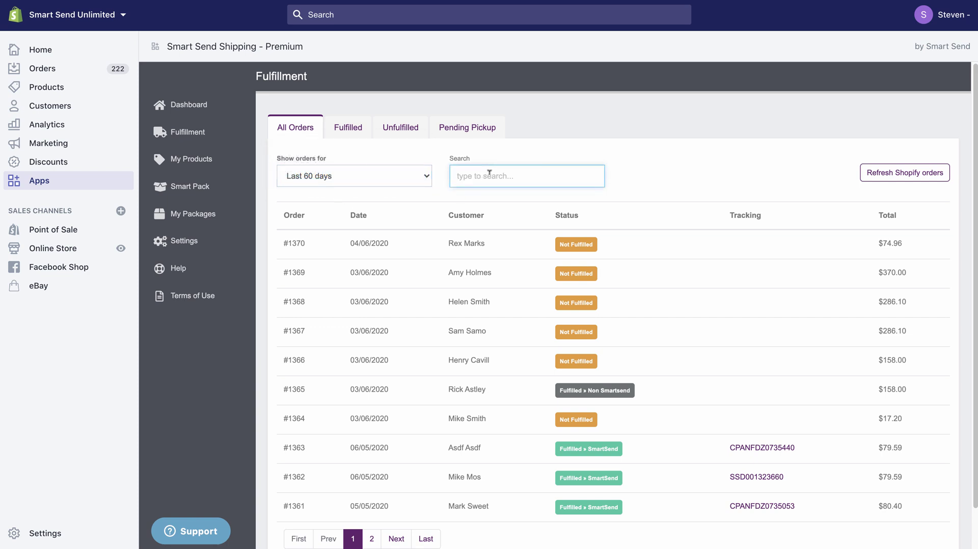
pyautogui.write('hn')
pyautogui.write('nry')
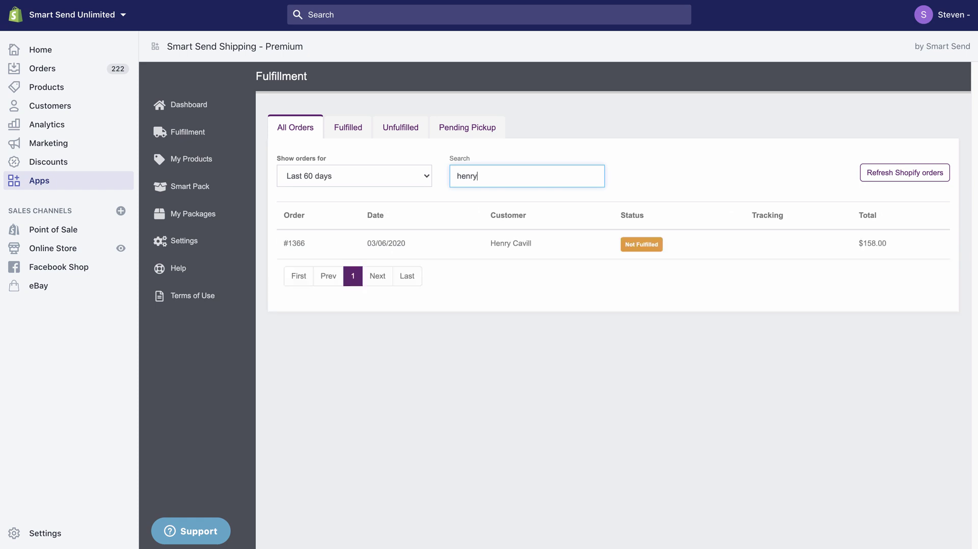
# Step: Search the order list for "sydney" and for "dog", and clear the search field
pyautogui.press('BackSpace')
pyautogui.press('BackSpace')
pyautogui.write('sydney')
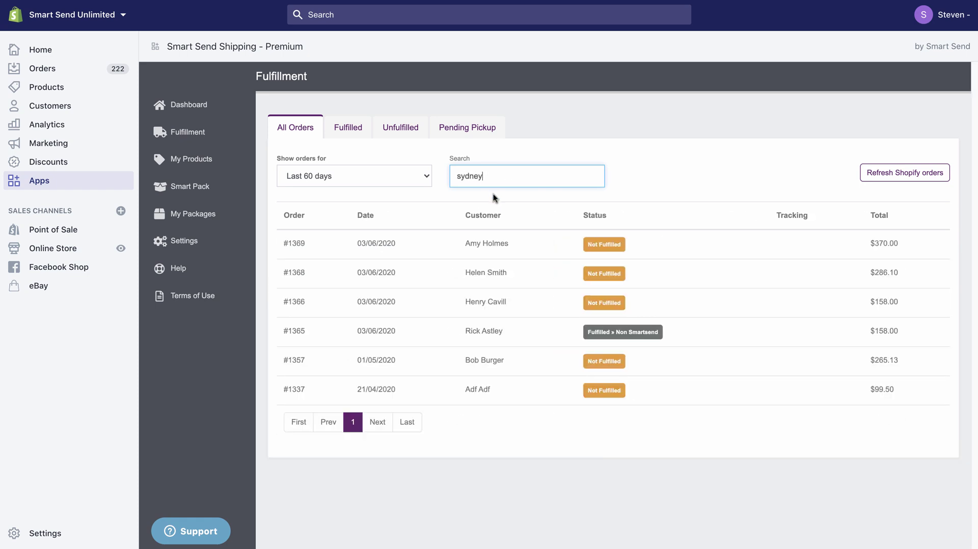
pyautogui.press('BackSpace')
pyautogui.press('BackSpace')
pyautogui.write('dog')
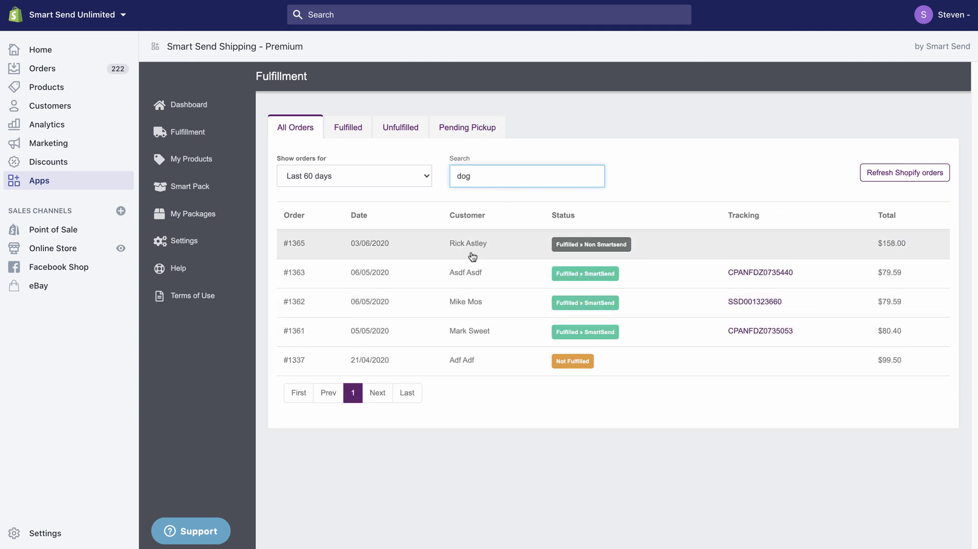
pyautogui.doubleClick(480, 175)
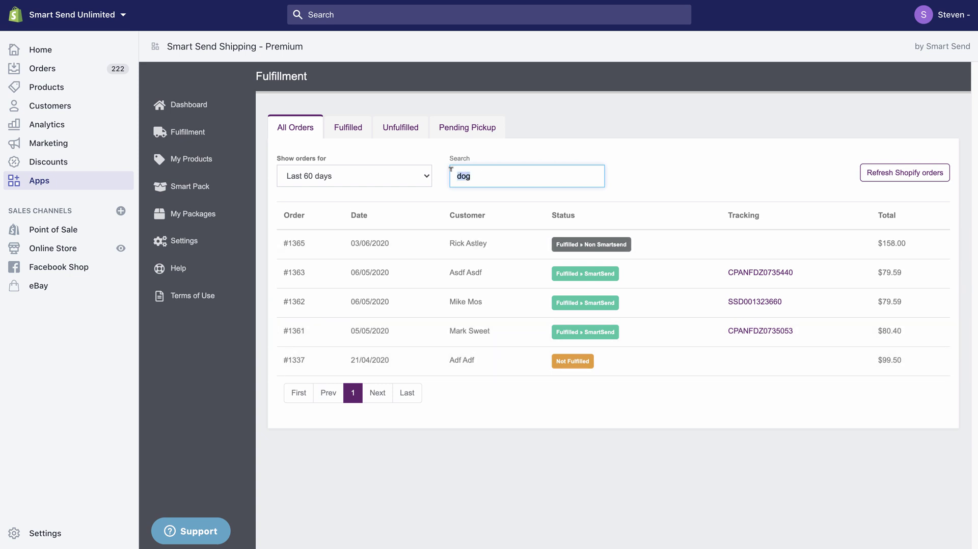
pyautogui.press('BackSpace')
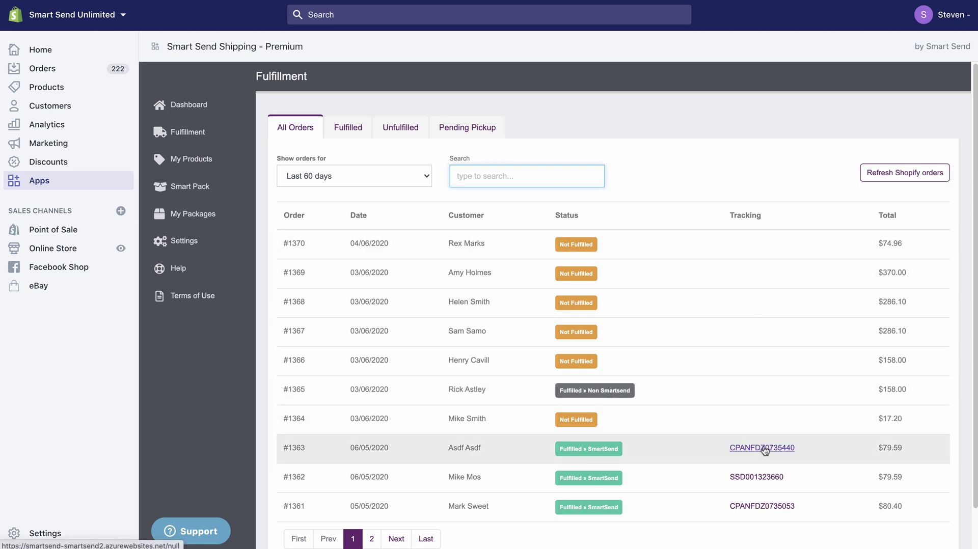
# Step: Open the newest unfulfilled order and review its customer details, line items, shipping option and quote section
pyautogui.click(41, 74)
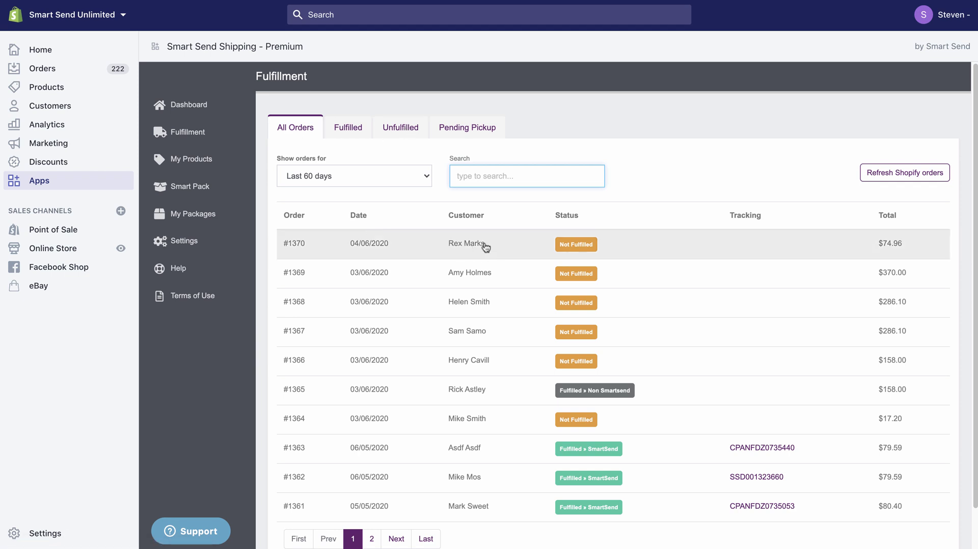
pyautogui.click(441, 247)
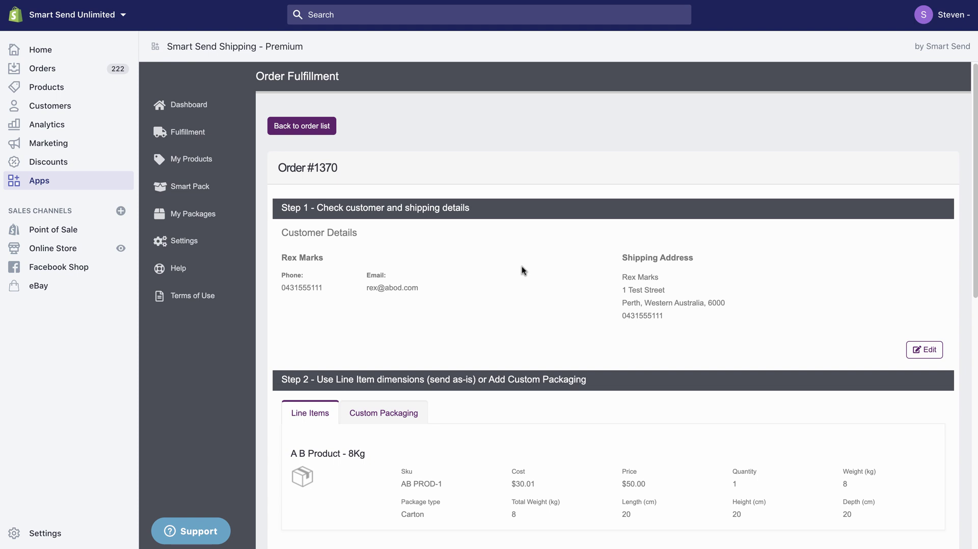
pyautogui.scroll(-2, 521, 265)
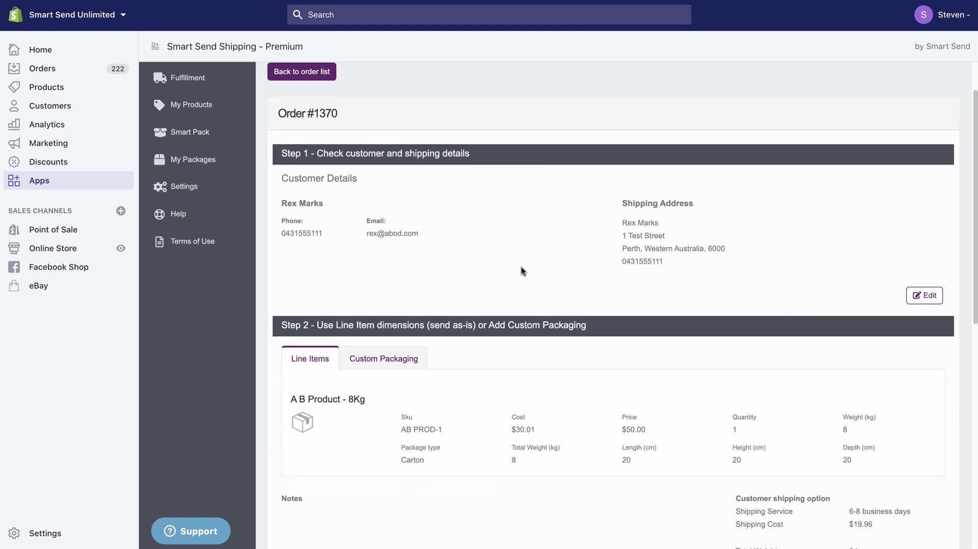
pyautogui.scroll(-5, 520, 267)
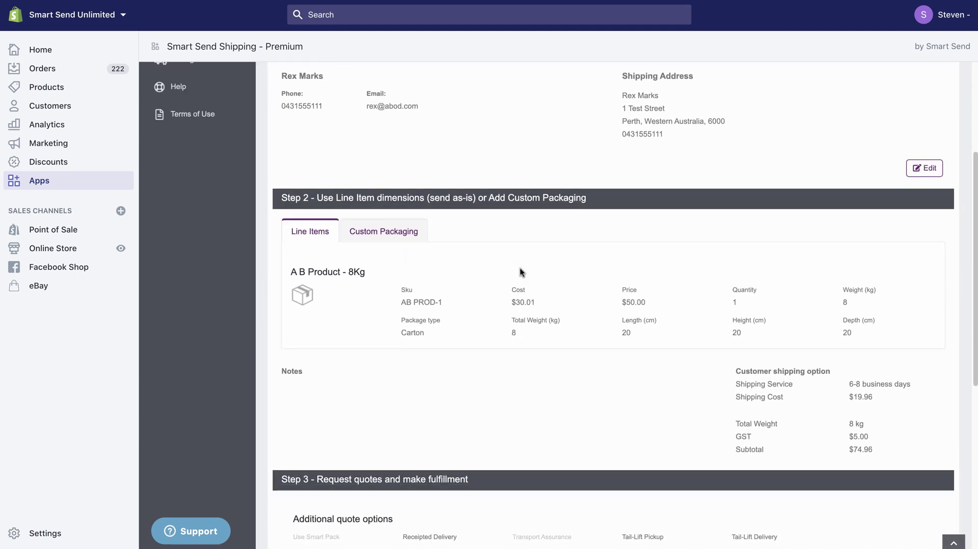
pyautogui.scroll(-2, 520, 269)
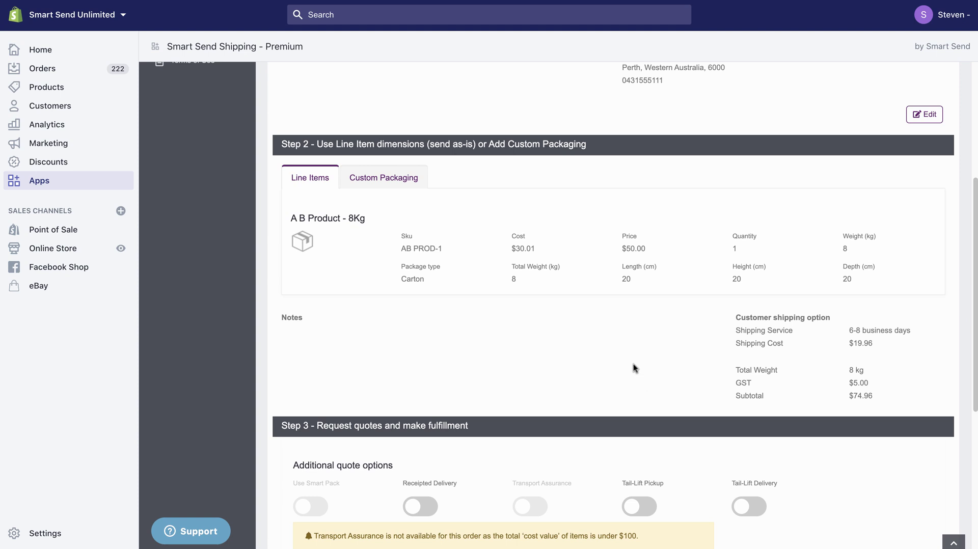
pyautogui.scroll(-1, 634, 364)
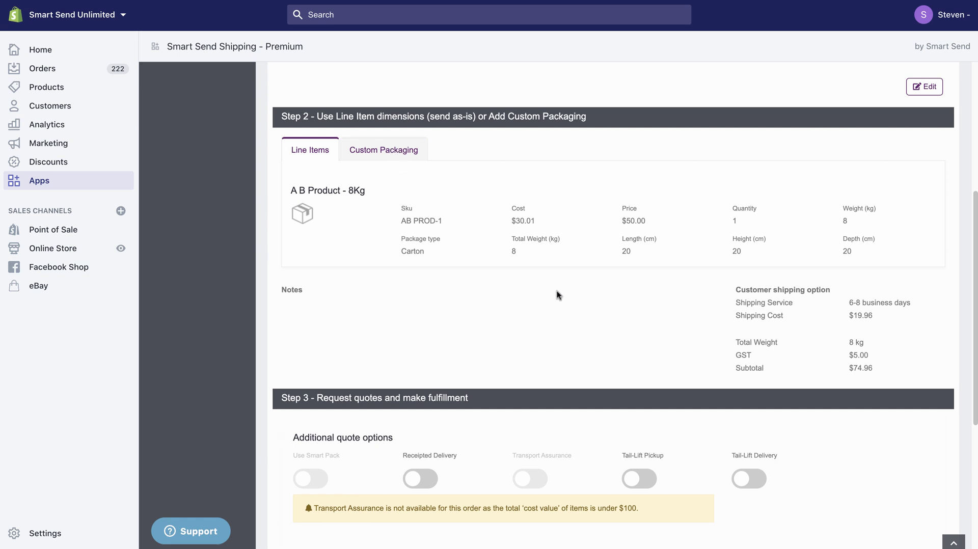
pyautogui.scroll(-4, 572, 312)
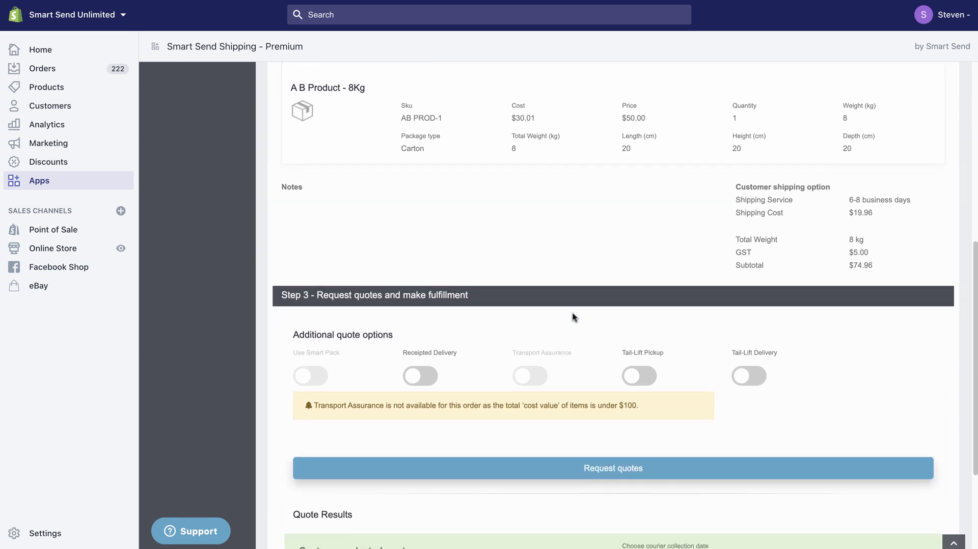
pyautogui.scroll(-5, 572, 313)
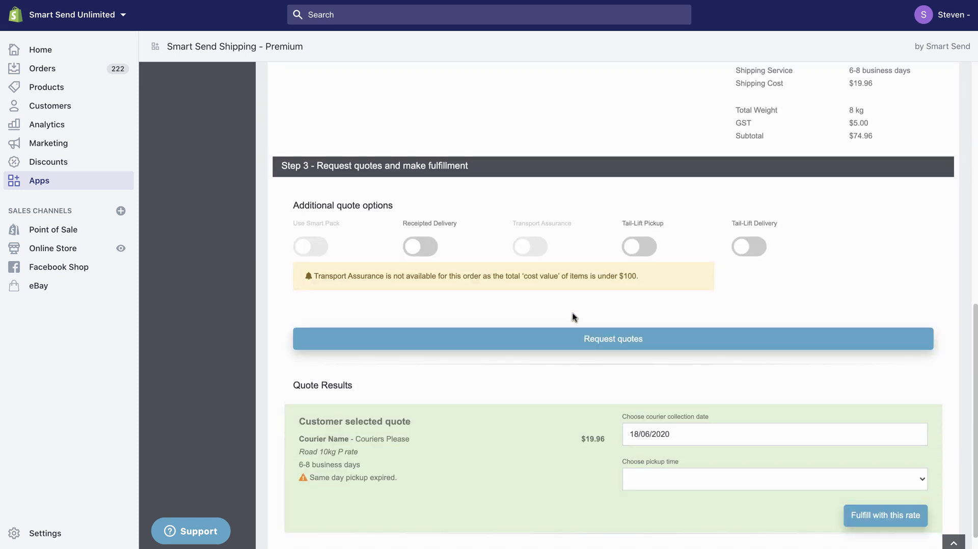
pyautogui.scroll(-1, 572, 314)
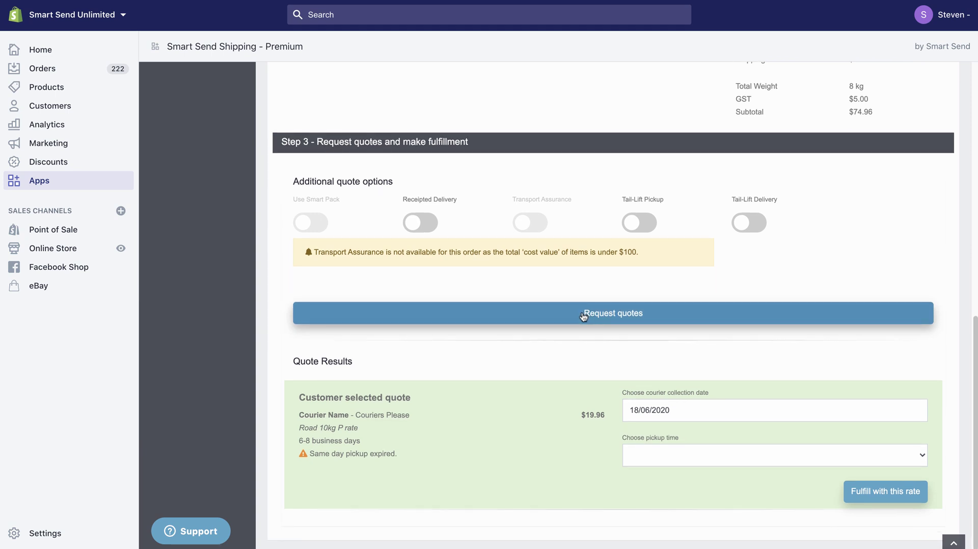
# Step: Compare the shipping cost in the order summary with the price of the customer selected quote
pyautogui.click(583, 314)
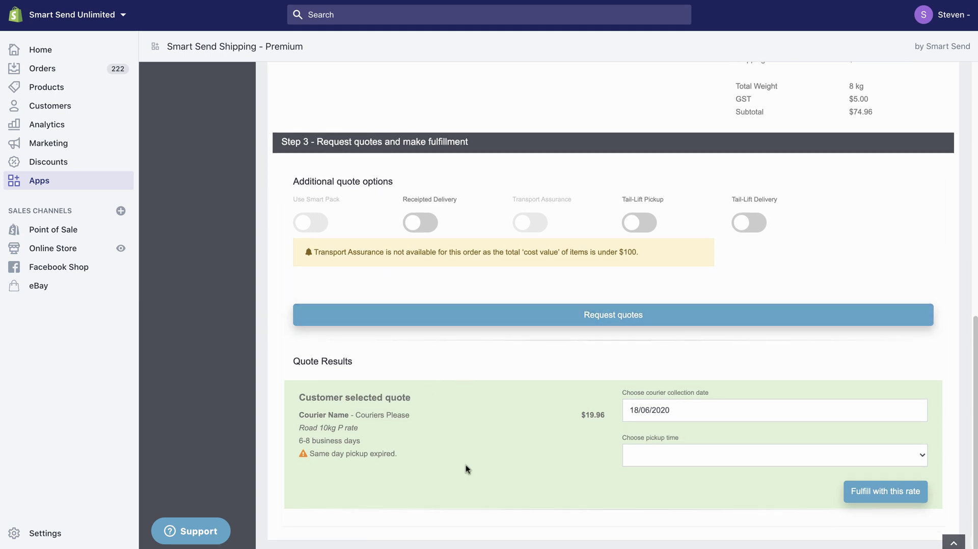
pyautogui.scroll(4, 554, 456)
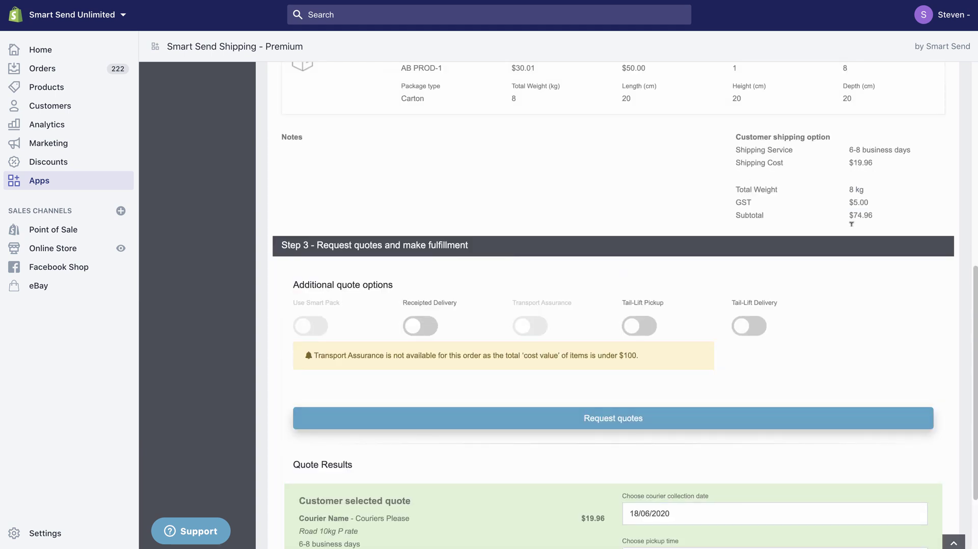
pyautogui.moveTo(849, 162); pyautogui.dragTo(880, 165)
pyautogui.scroll(-4, 511, 465)
pyautogui.click(589, 439)
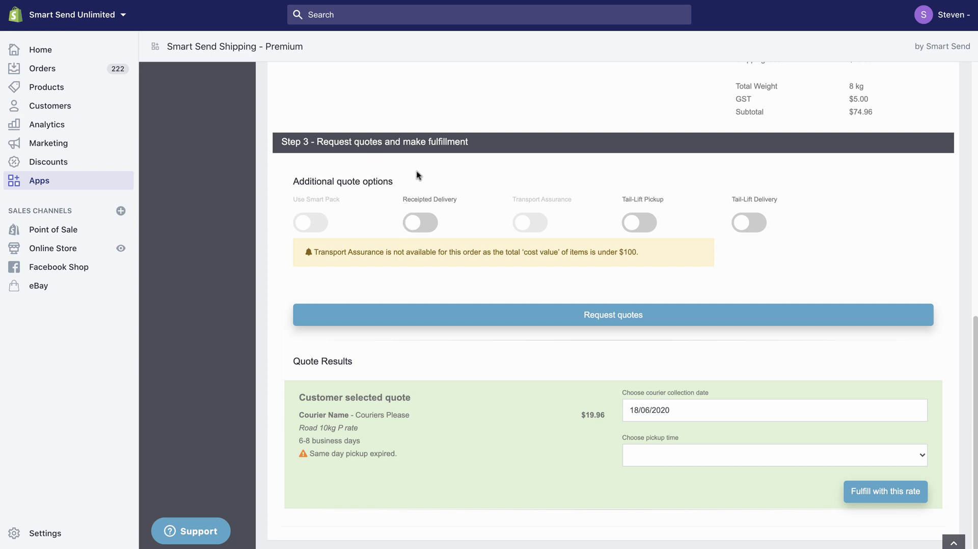
# Step: Switch the Receipted Delivery and Tail-Lift Delivery quote options on and off again
pyautogui.click(429, 228)
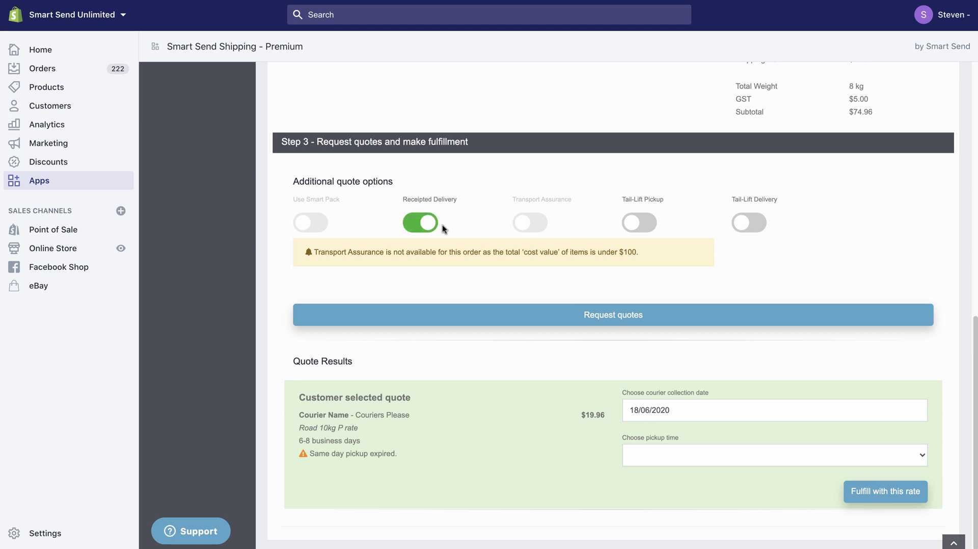
pyautogui.click(415, 224)
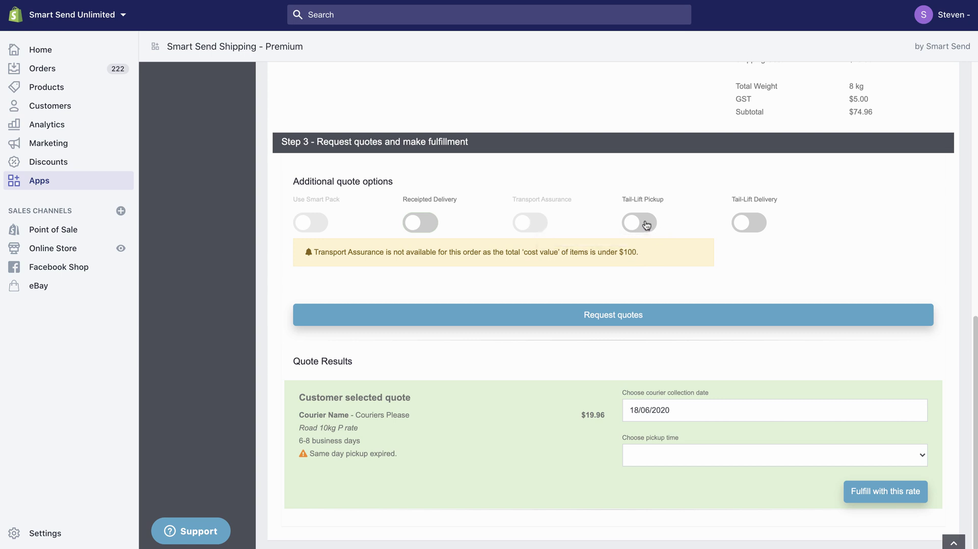
pyautogui.click(758, 225)
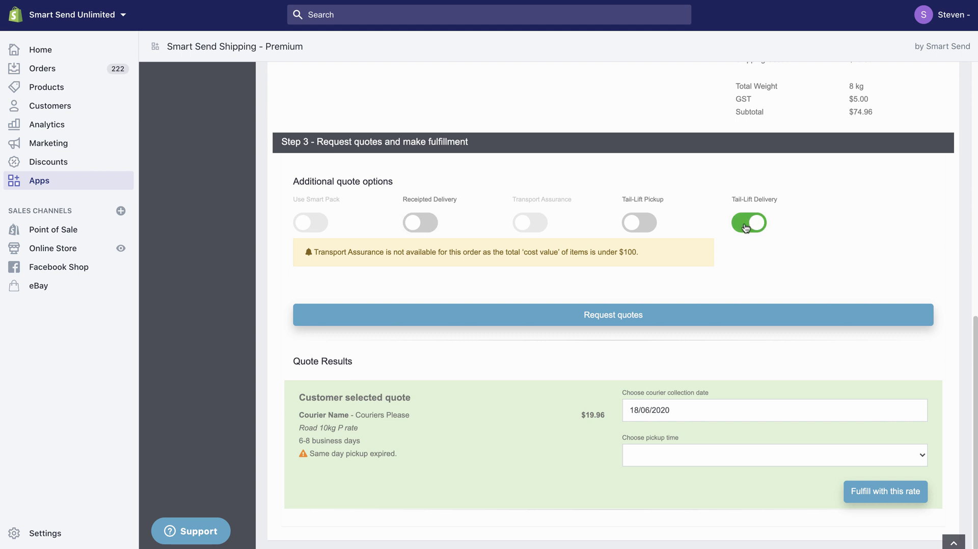
pyautogui.click(743, 227)
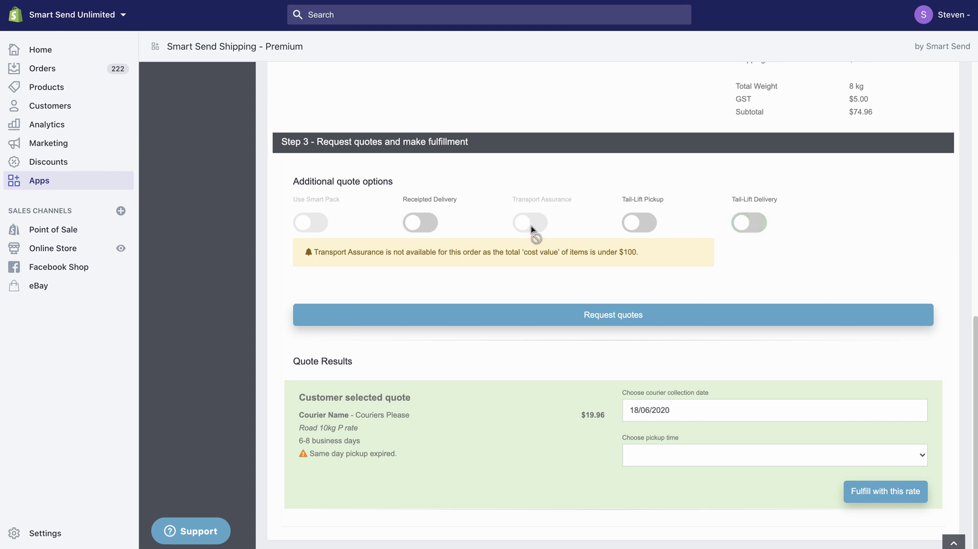
# Step: Set the customer selected quote's pickup time to Between 12pm - 4pm and check the available courier collection dates
pyautogui.click(613, 316)
pyautogui.click(665, 453)
pyautogui.click(671, 465)
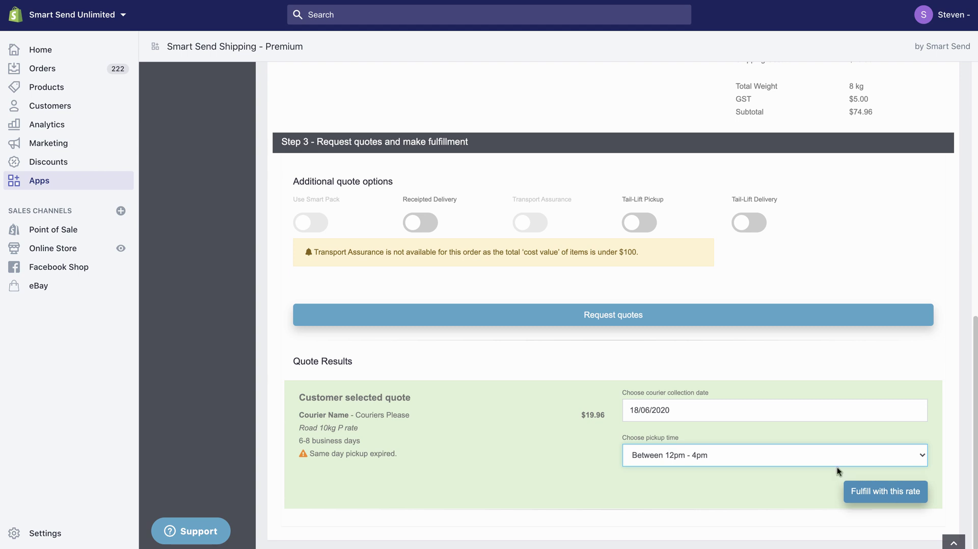
pyautogui.click(676, 409)
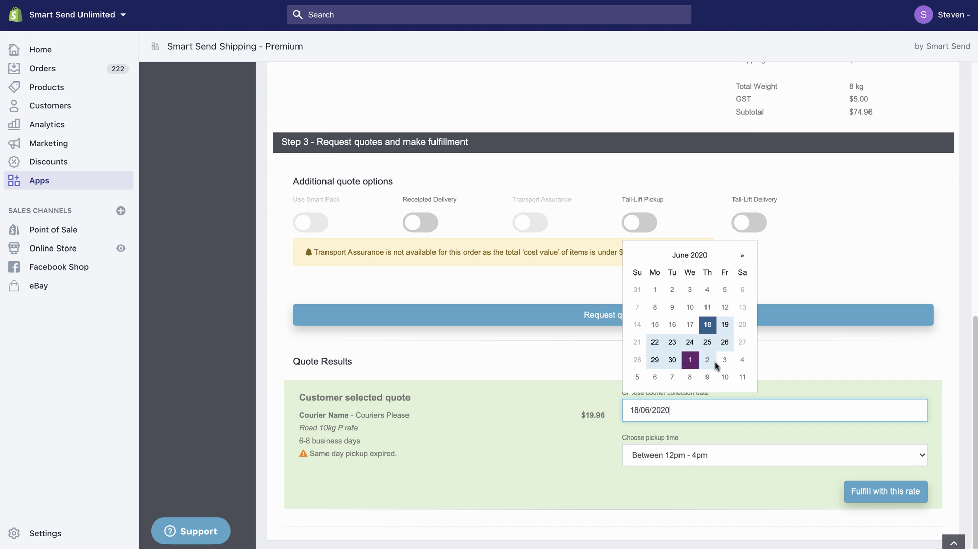
pyautogui.click(829, 370)
# Step: Switch the order's packaging to Custom Packaging and view the saved package choices without selecting one
pyautogui.scroll(6, 545, 380)
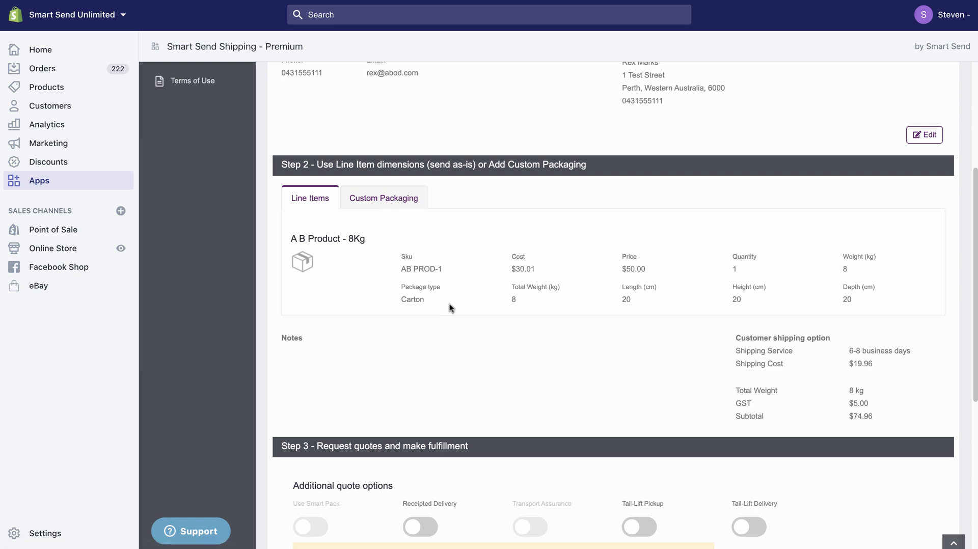
pyautogui.click(392, 202)
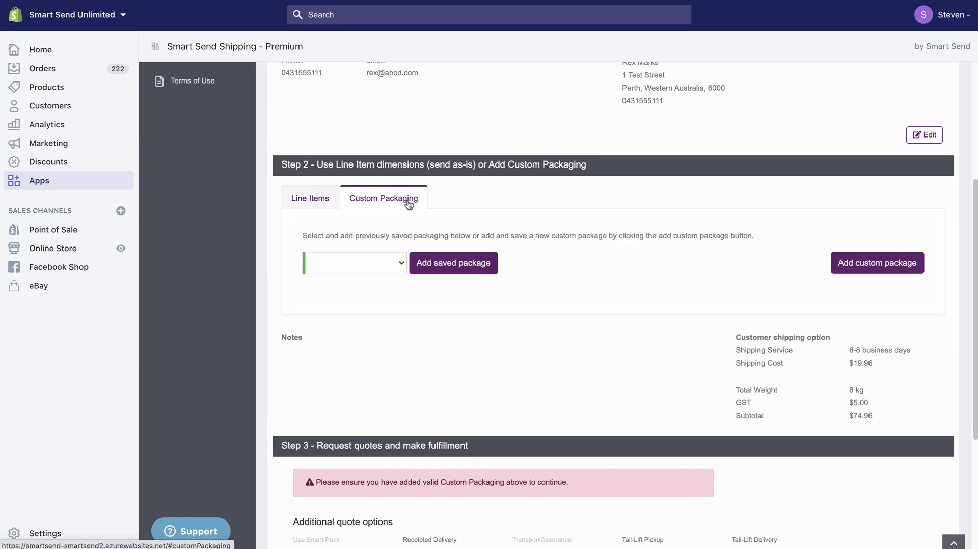
pyautogui.click(403, 266)
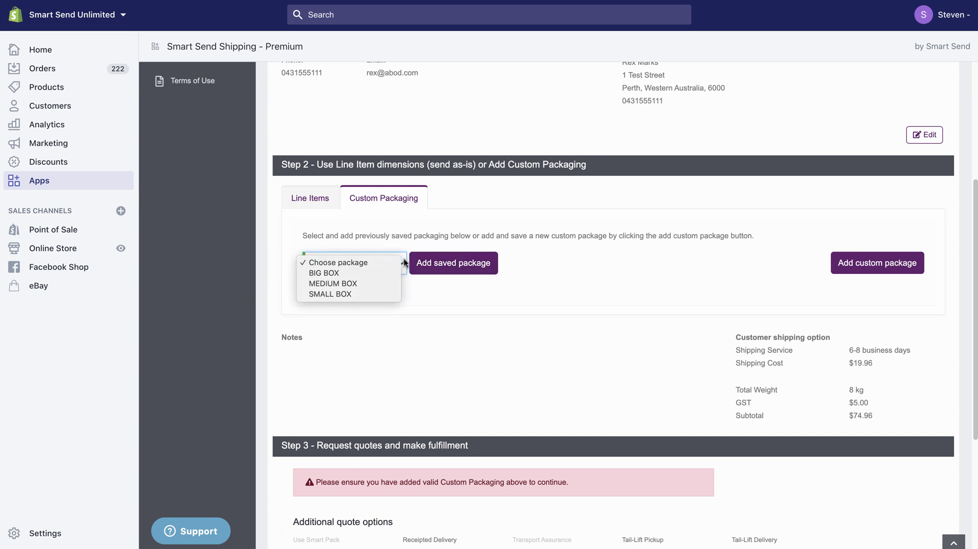
pyautogui.click(404, 263)
pyautogui.click(356, 265)
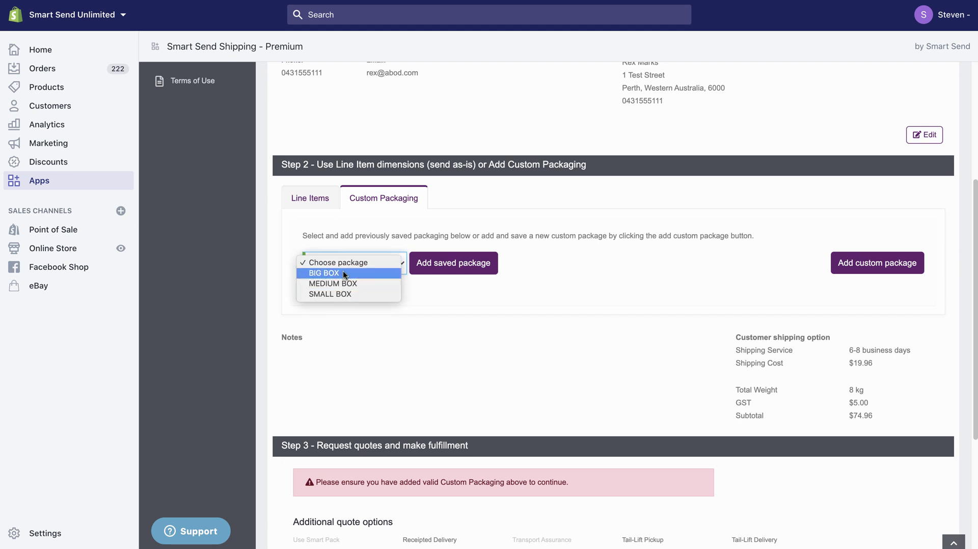
pyautogui.click(442, 313)
# Step: Go to My Packages, view the form for adding a new package, and cancel it
pyautogui.scroll(5, 395, 304)
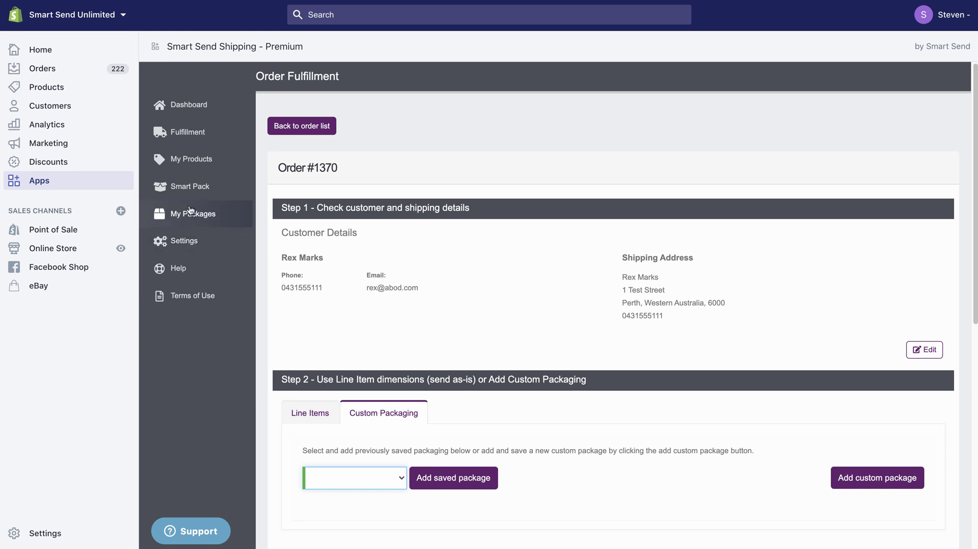
pyautogui.click(190, 212)
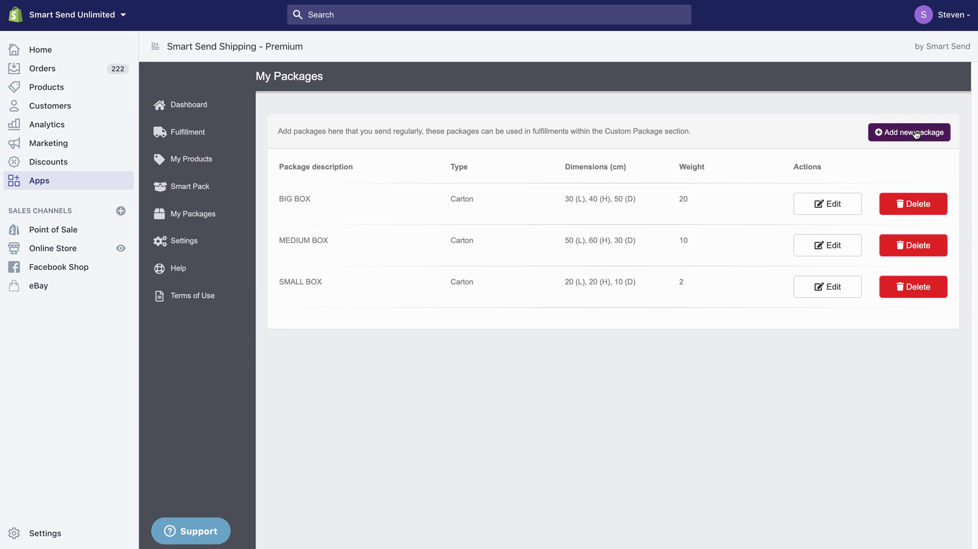
pyautogui.click(915, 134)
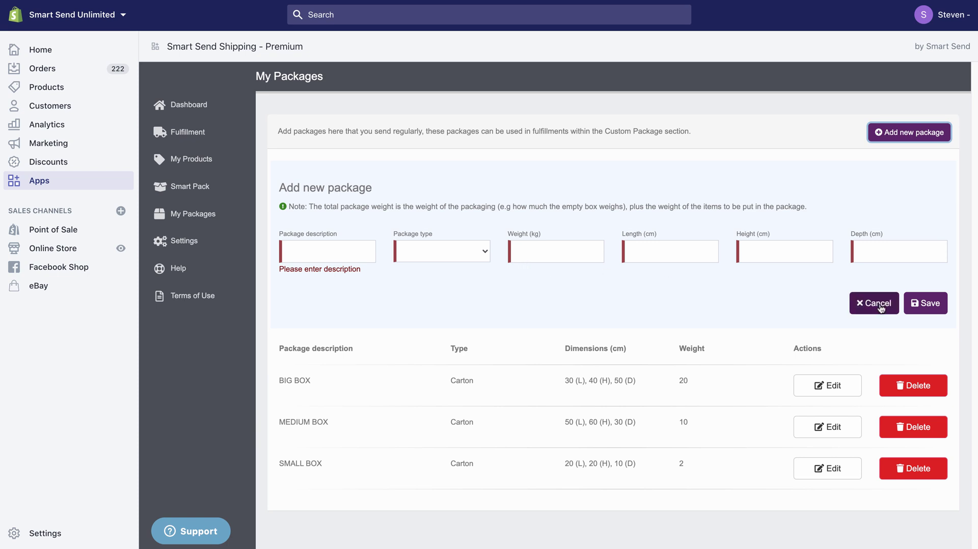
pyautogui.click(880, 306)
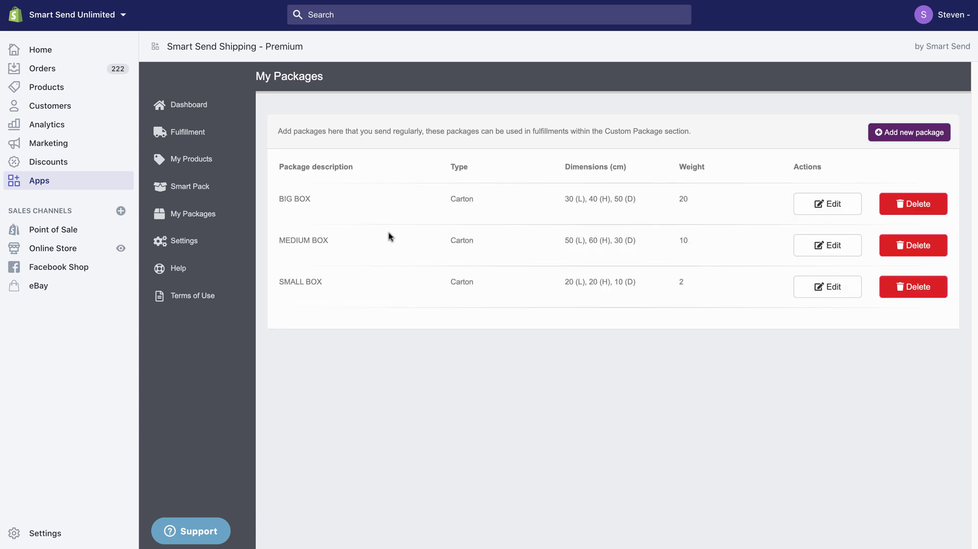
# Step: Extend the Fulfillment order list beyond the last 7 days and open the order for fulfillment
pyautogui.click(202, 142)
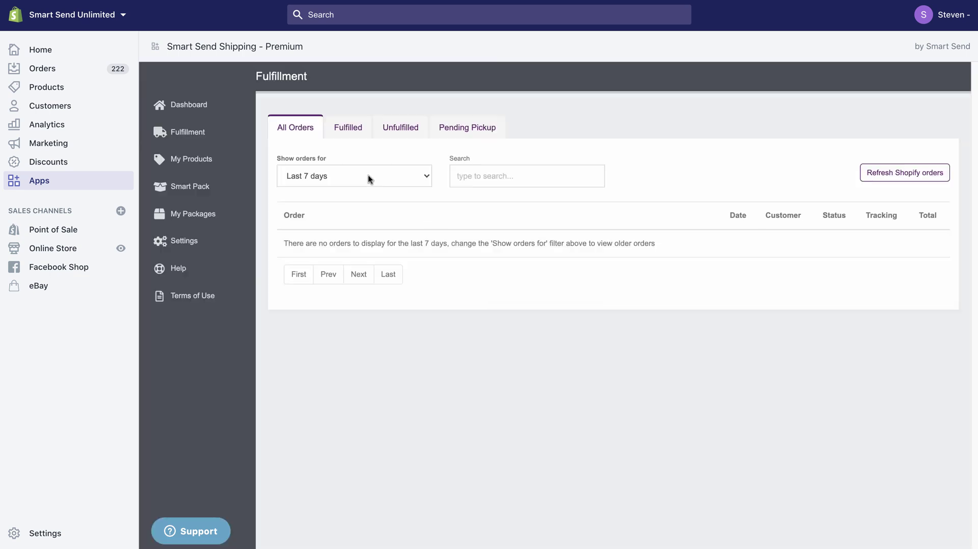
pyautogui.click(370, 185)
pyautogui.click(356, 207)
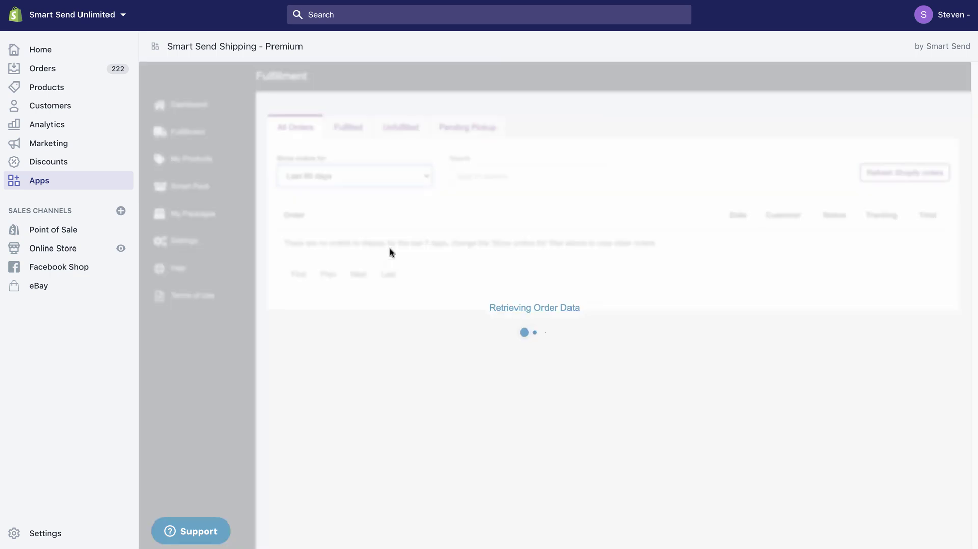
pyautogui.click(406, 252)
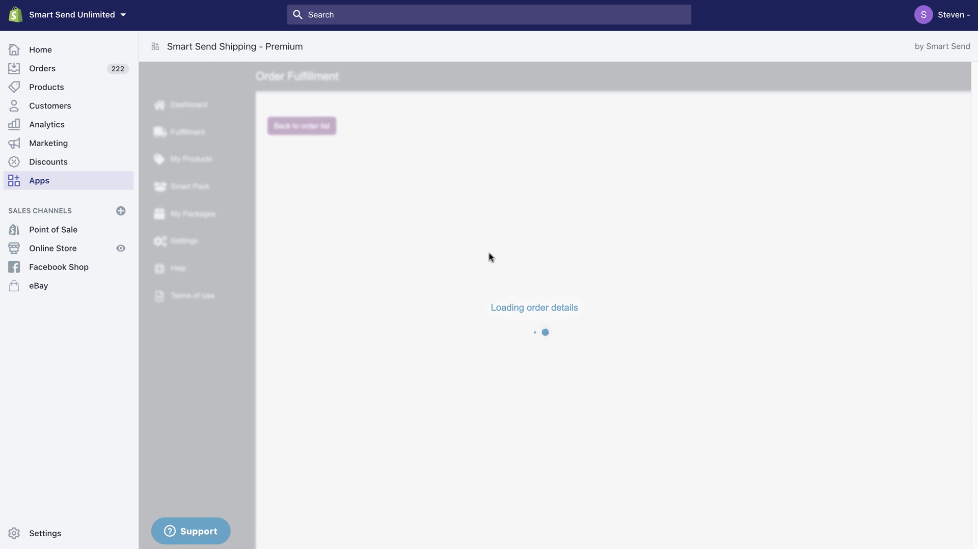
pyautogui.scroll(-5, 510, 265)
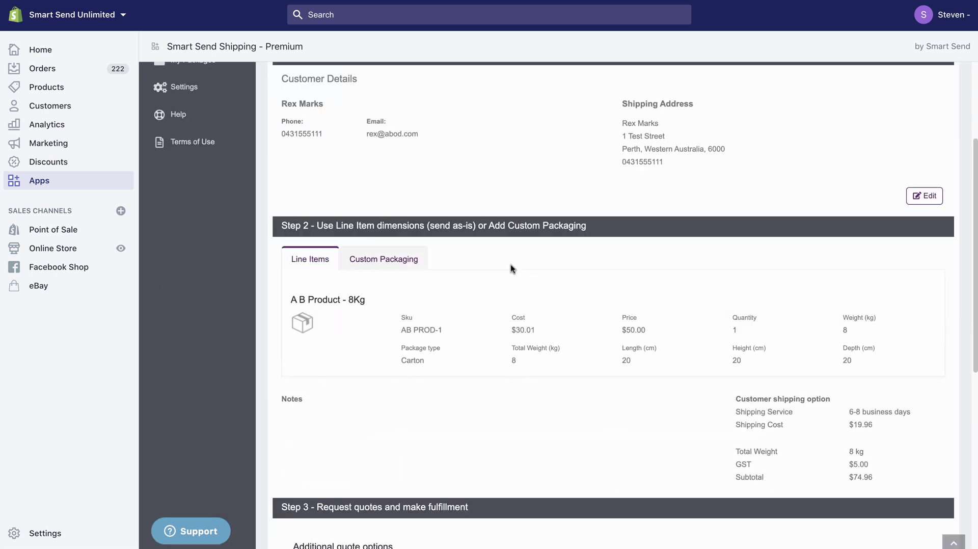
# Step: Use Custom Packaging for the order, add the saved MEDIUM BOX package and save it
pyautogui.click(399, 123)
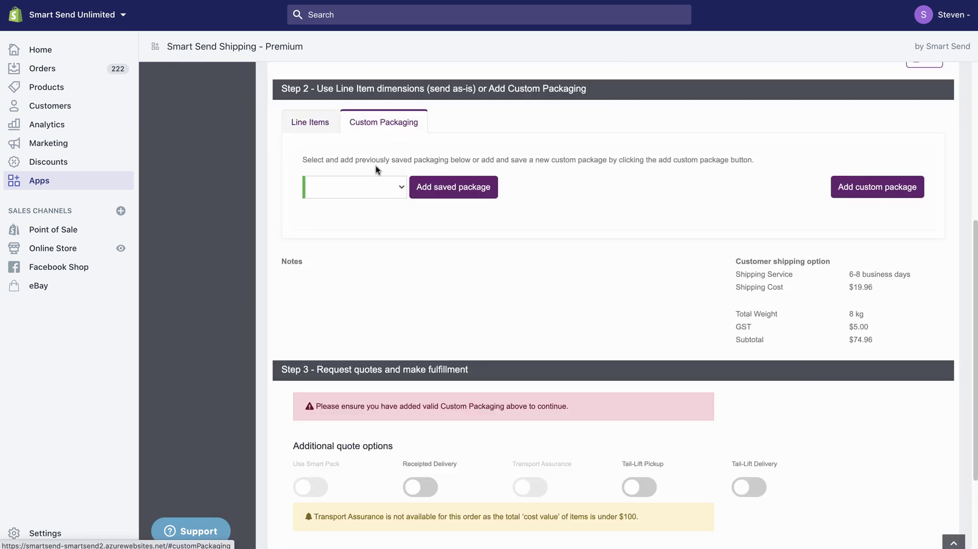
pyautogui.click(402, 185)
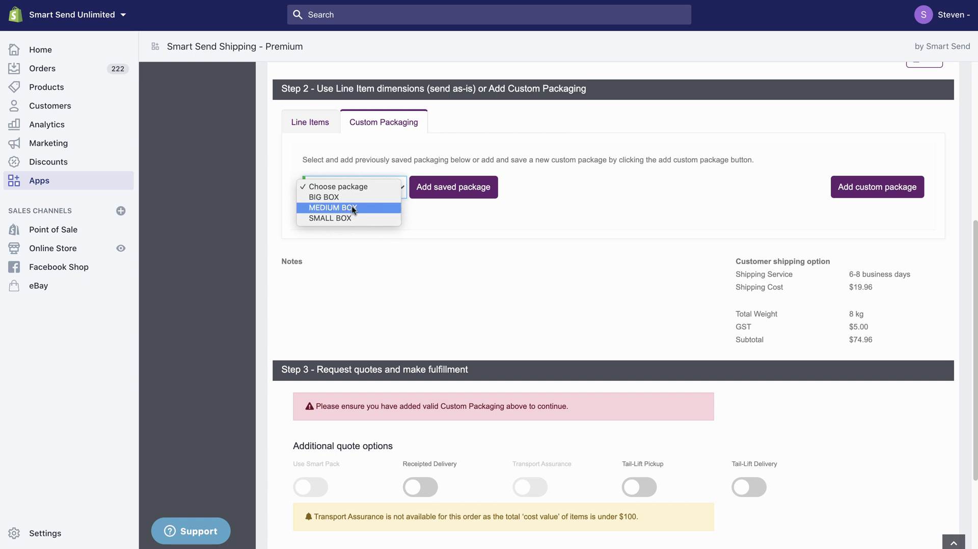
pyautogui.click(351, 208)
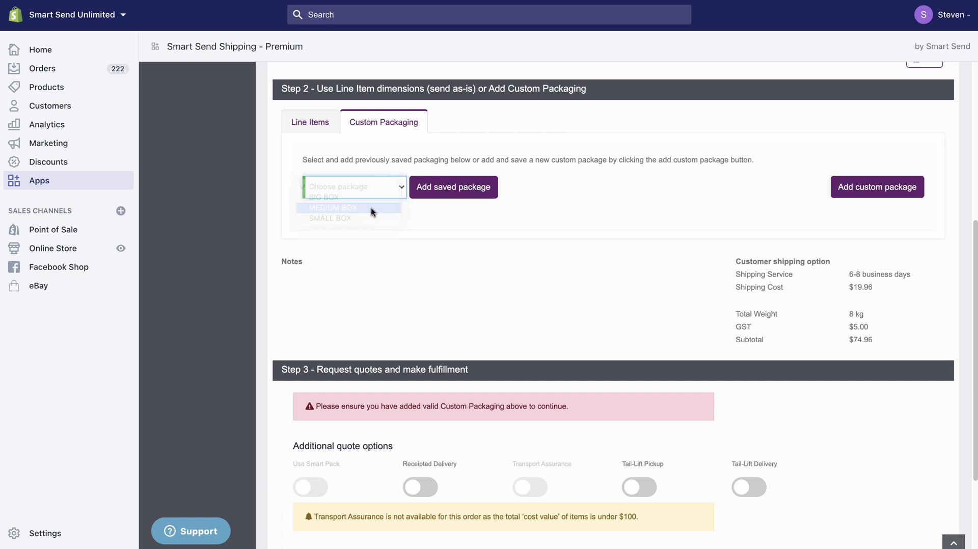
pyautogui.click(455, 189)
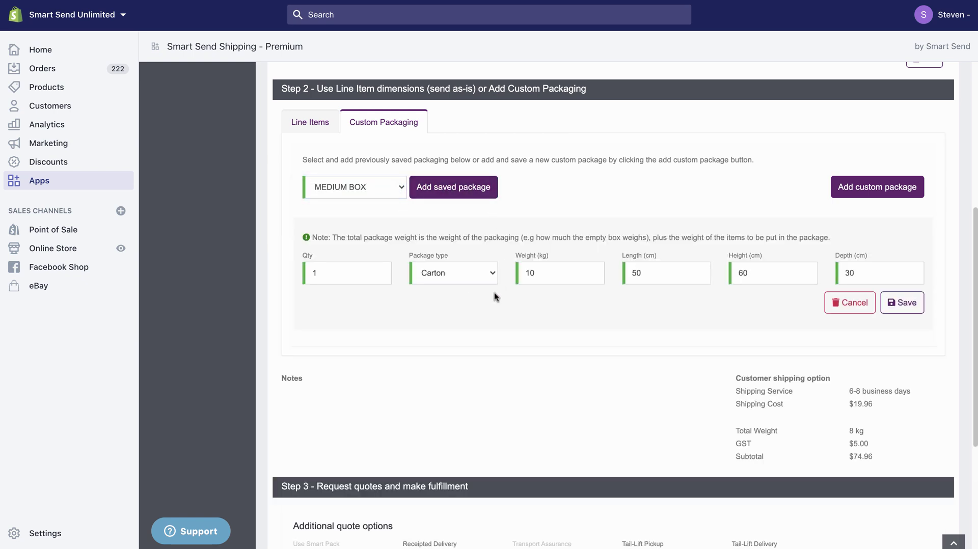
pyautogui.click(902, 303)
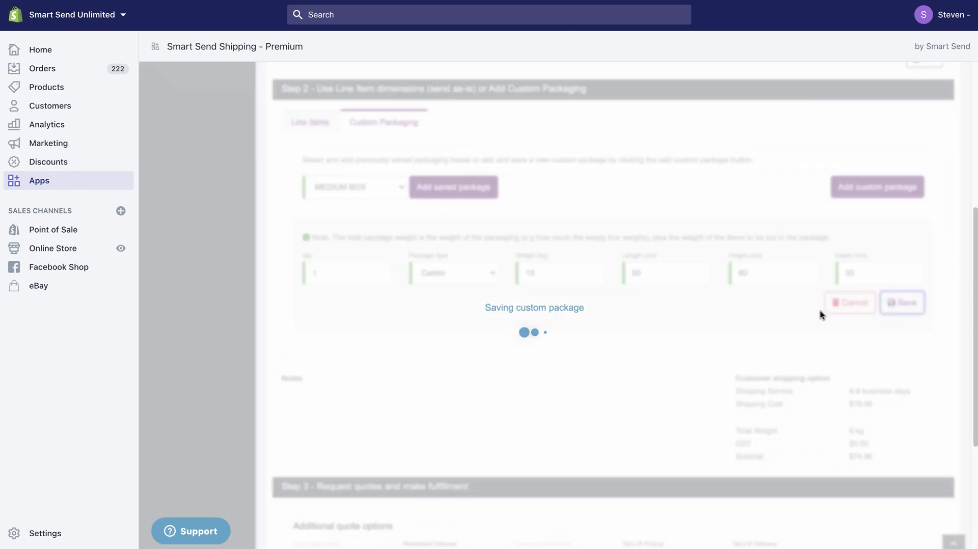
# Step: Check the order's quote request section and delete the MEDIUM BOX package from the custom packaging
pyautogui.scroll(-4, 622, 322)
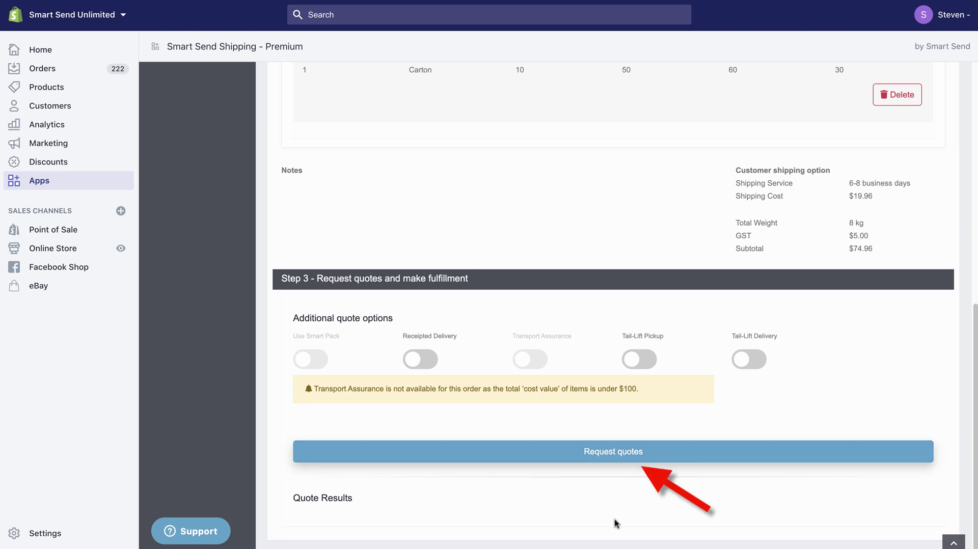
pyautogui.scroll(5, 624, 458)
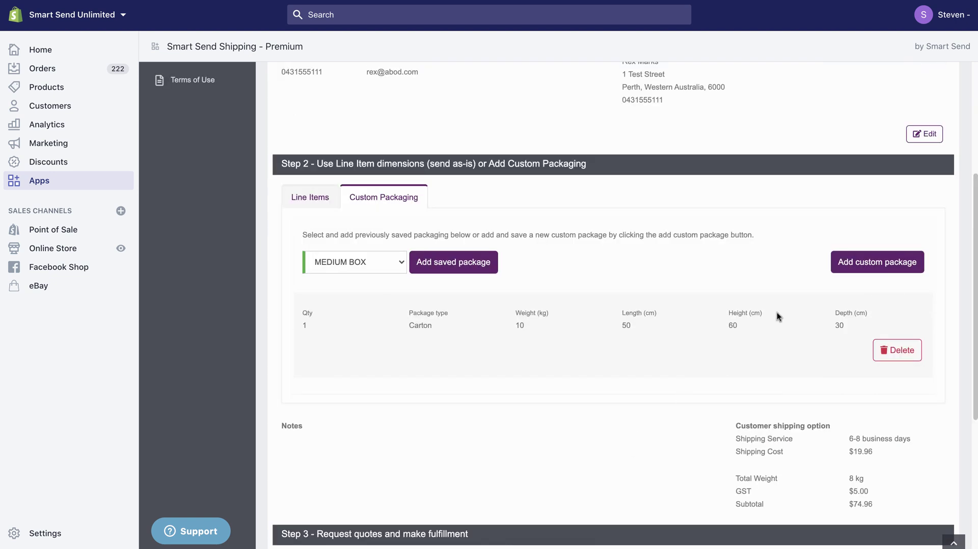
pyautogui.click(890, 351)
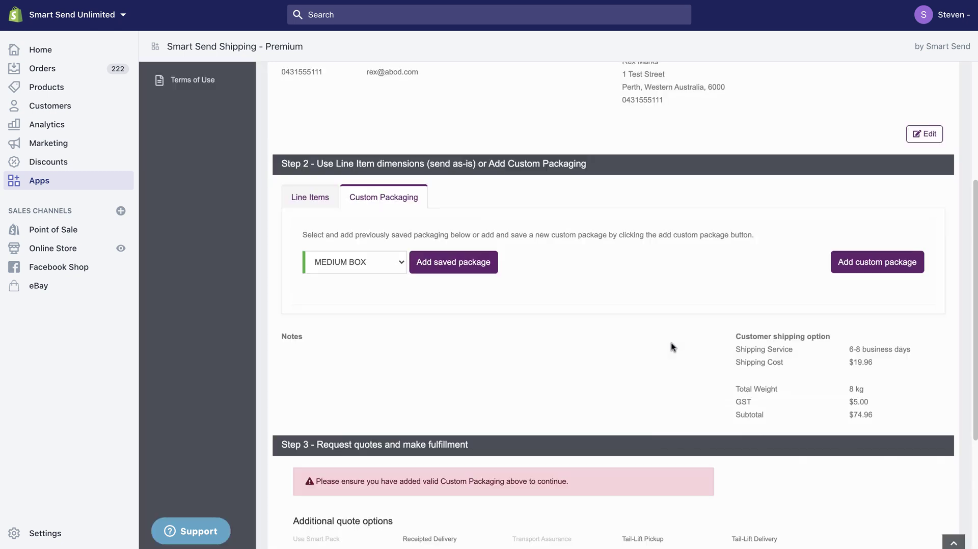
# Step: Add and save a custom Satchel/Bag package with weight 10 kg, length 50 cm, height 40 cm and depth 10 cm
pyautogui.click(877, 263)
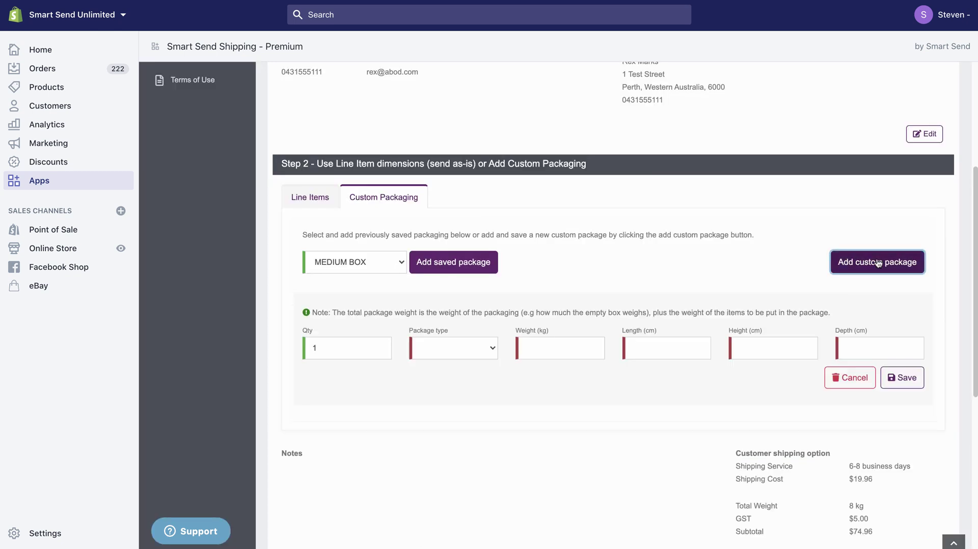
pyautogui.click(445, 347)
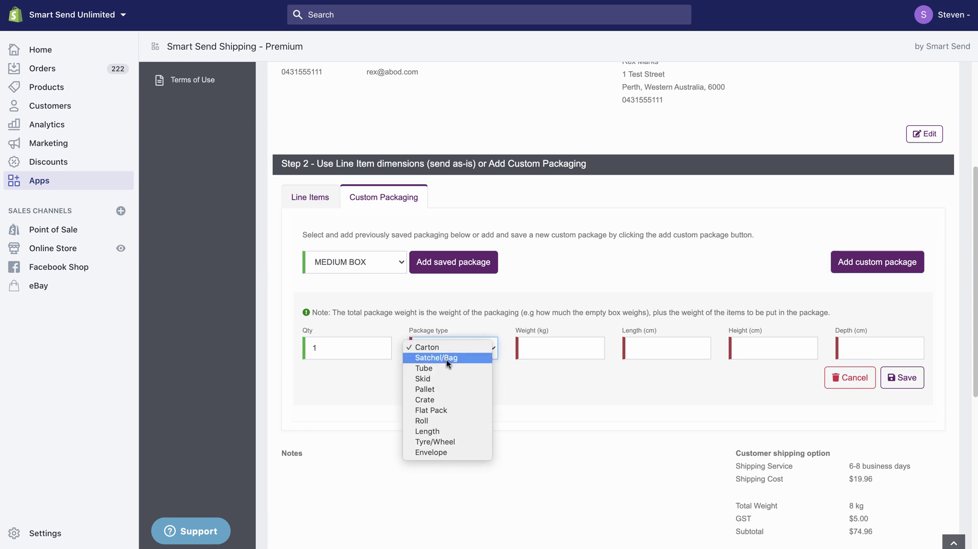
pyautogui.click(448, 358)
pyautogui.click(548, 345)
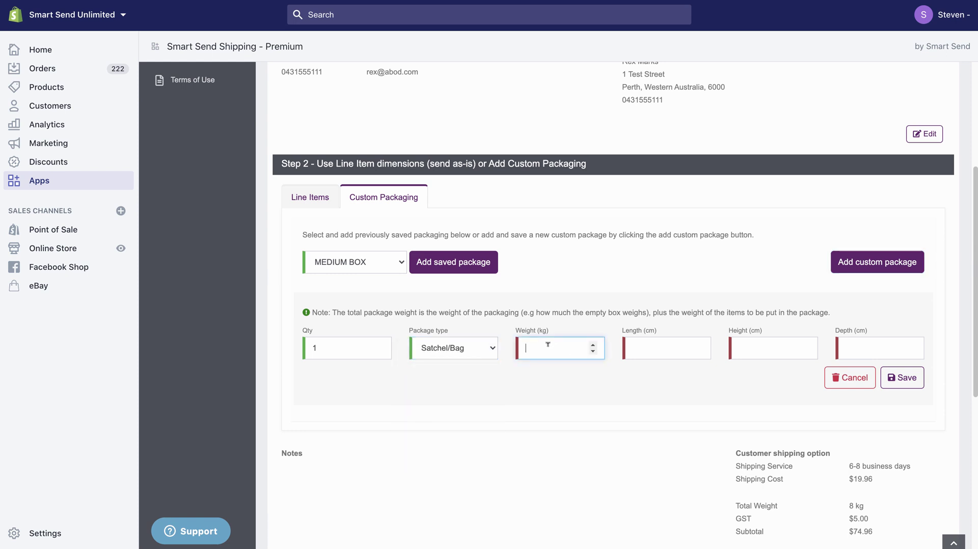
pyautogui.write('10')
pyautogui.press('Tab')
pyautogui.write('50')
pyautogui.press('Tab')
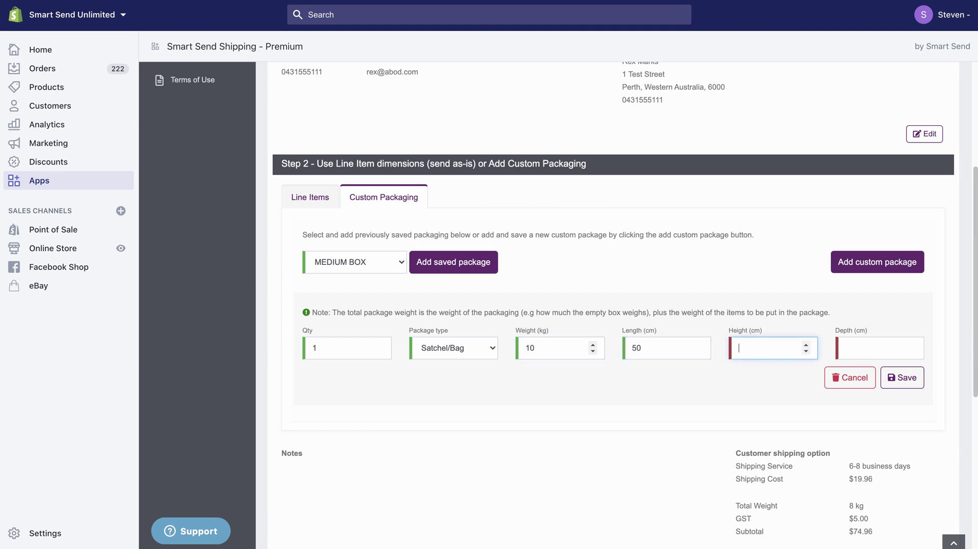
pyautogui.write('40')
pyautogui.press('Tab')
pyautogui.write('10')
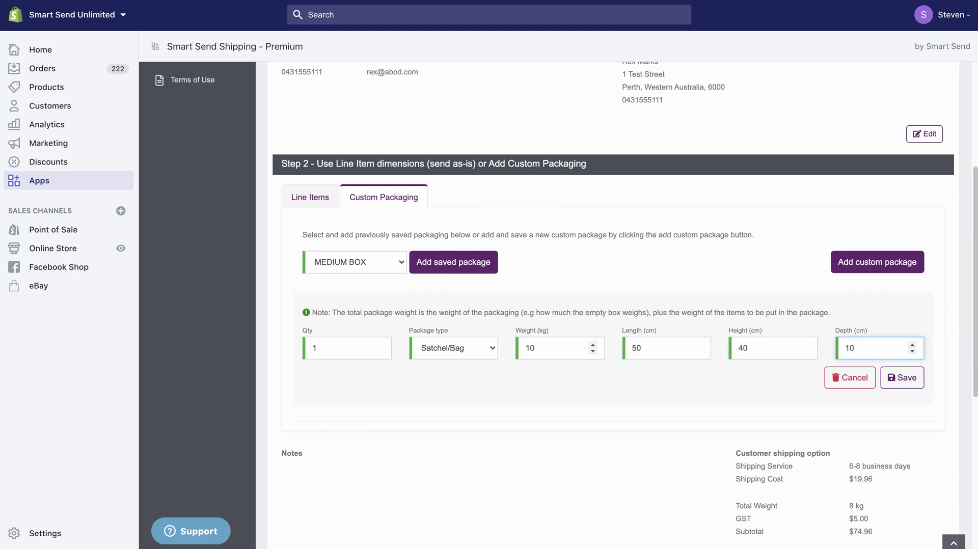
pyautogui.click(904, 377)
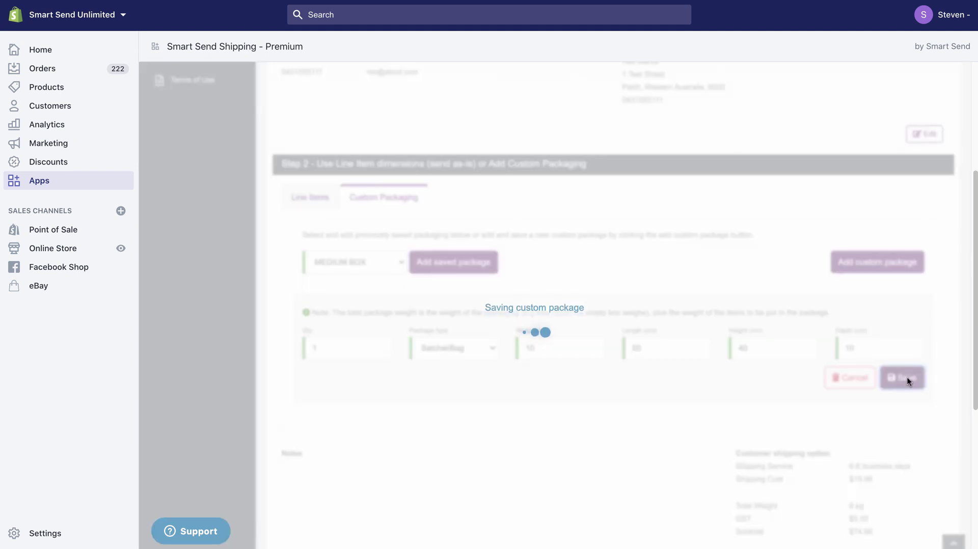
# Step: Delete the Satchel/Bag package and return the order's packaging to Line Items
pyautogui.scroll(-1, 584, 353)
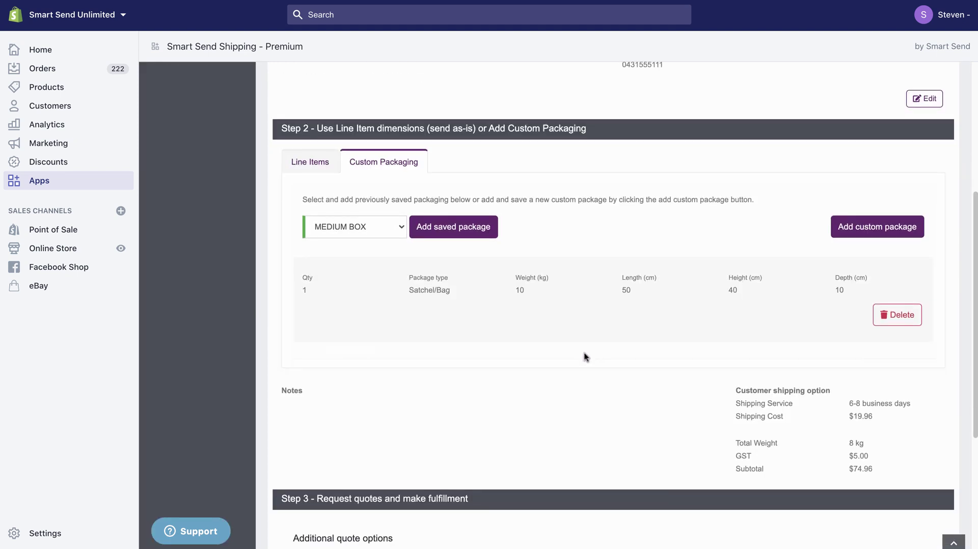
pyautogui.scroll(-5, 644, 343)
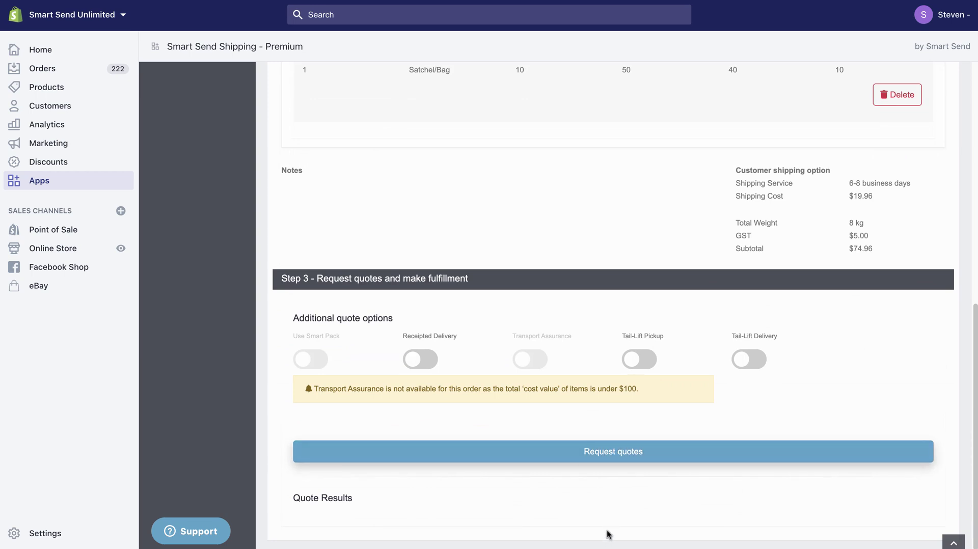
pyautogui.scroll(3, 611, 450)
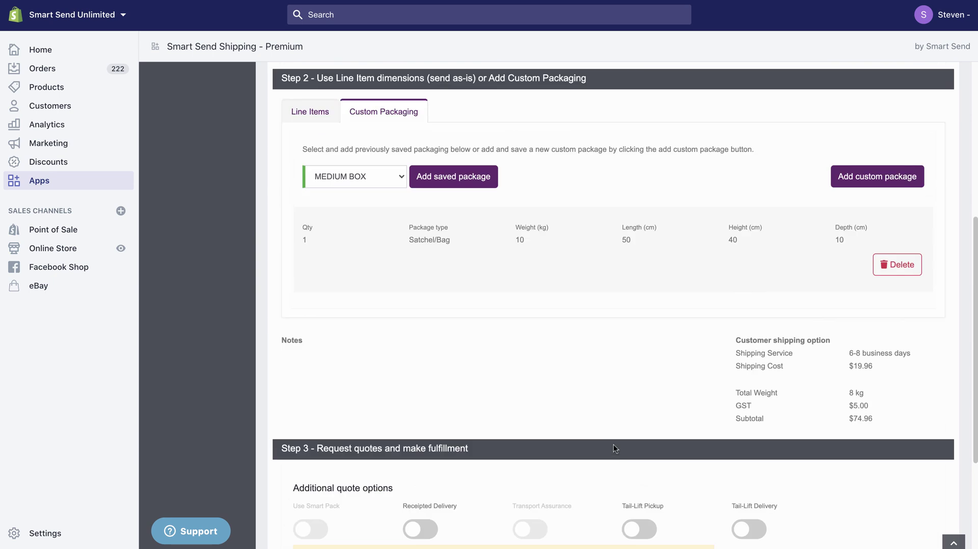
pyautogui.click(895, 266)
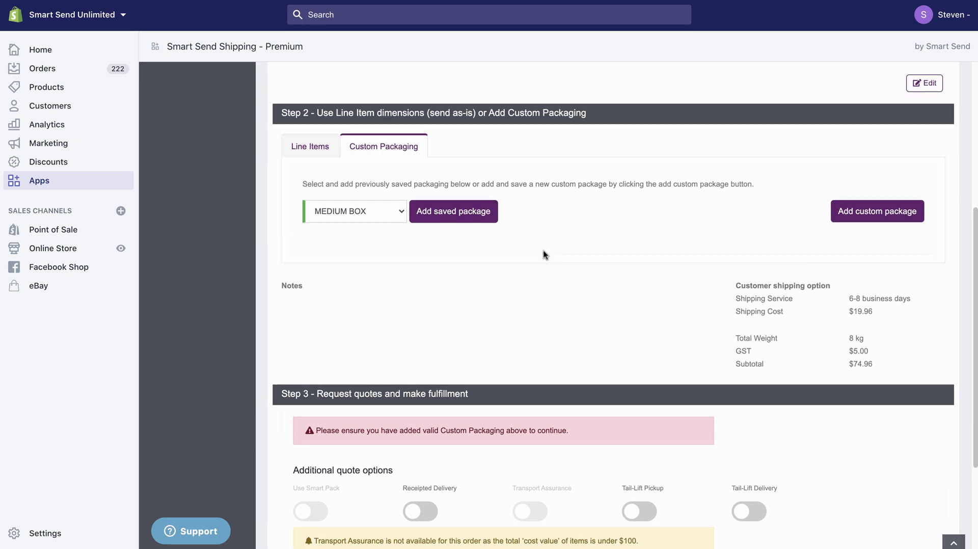
pyautogui.click(308, 147)
# Step: Fulfill the order with the customer selected quote, using collection date 19/06/2020 and pickup time Between 12pm - 4pm
pyautogui.scroll(-1, 509, 246)
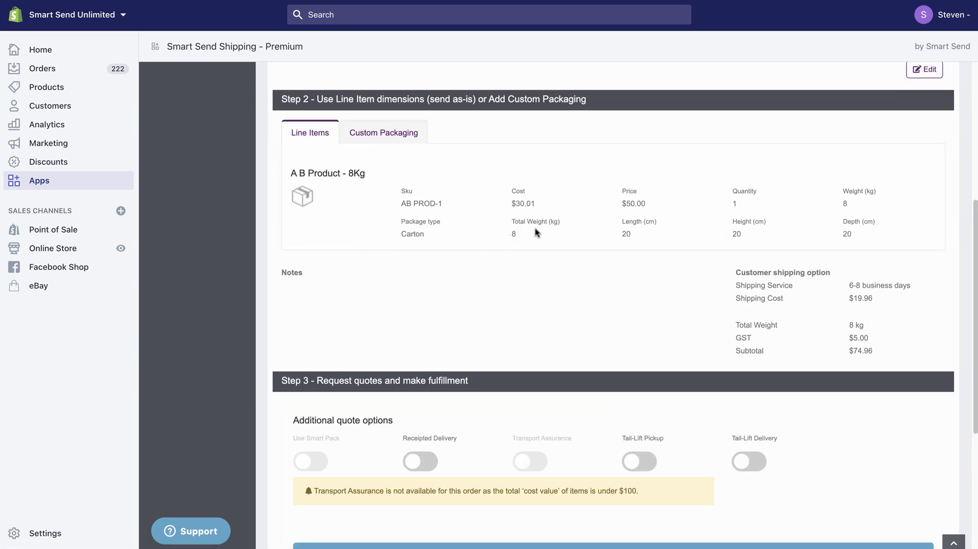
pyautogui.scroll(-5, 535, 232)
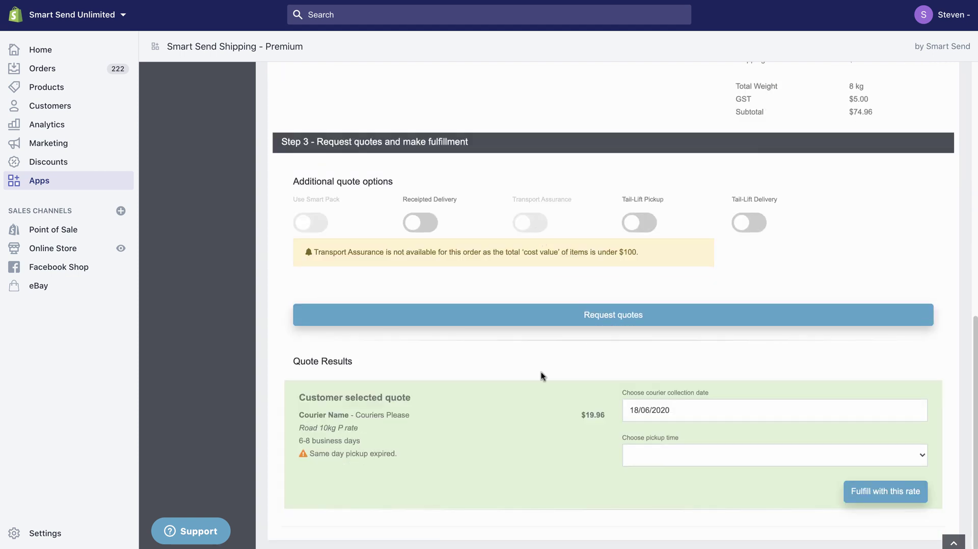
pyautogui.click(664, 407)
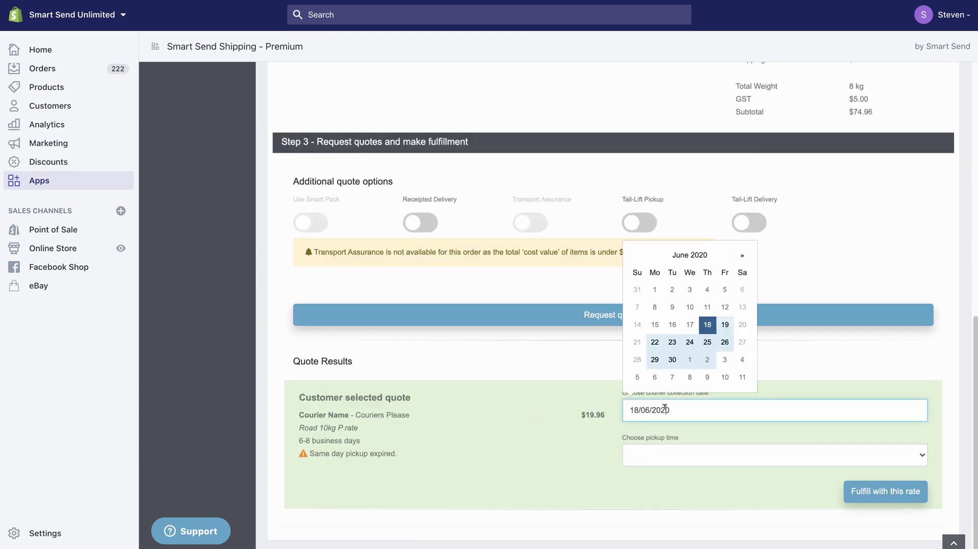
pyautogui.click(727, 324)
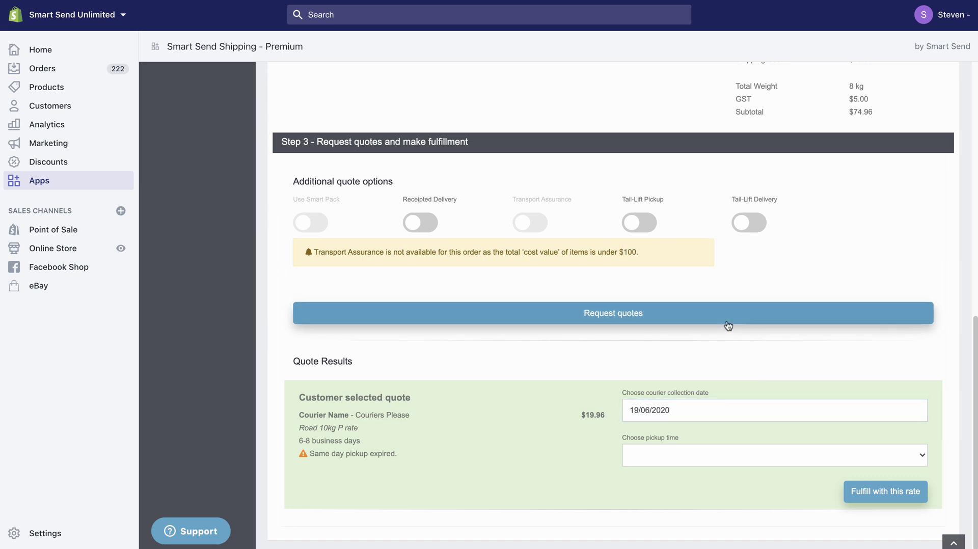
pyautogui.click(671, 460)
pyautogui.click(670, 465)
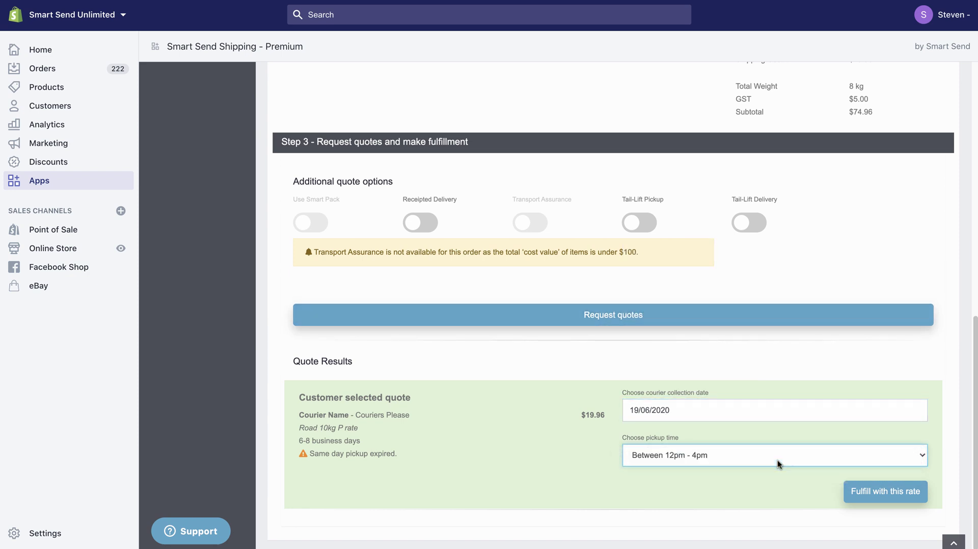
pyautogui.click(882, 490)
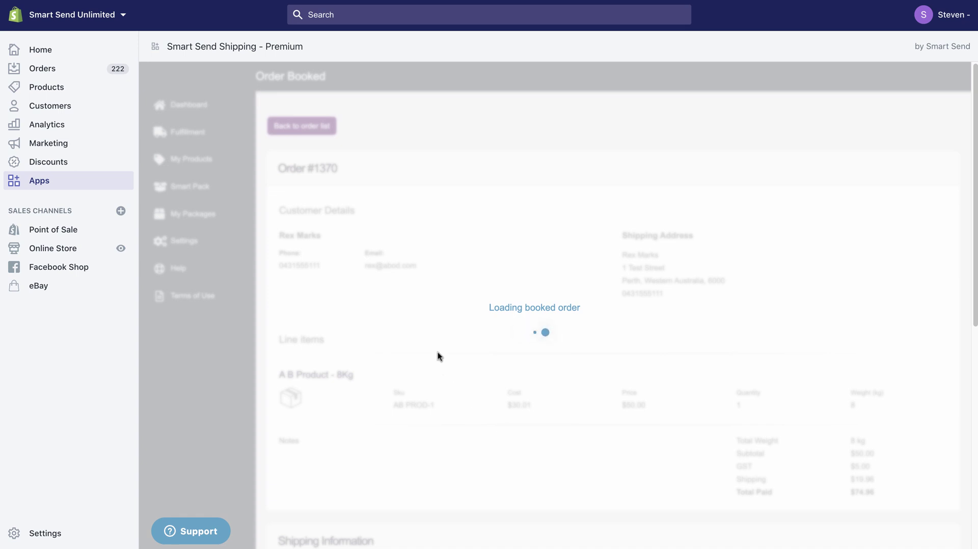
# Step: Review the booked order's shipping information and open its shipping label PDF
pyautogui.scroll(-5, 441, 349)
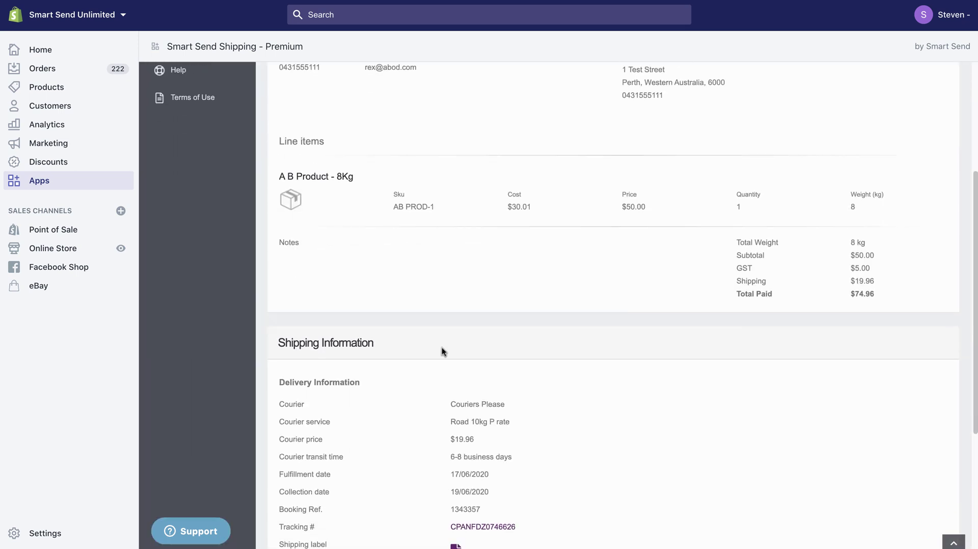
pyautogui.scroll(-3, 442, 350)
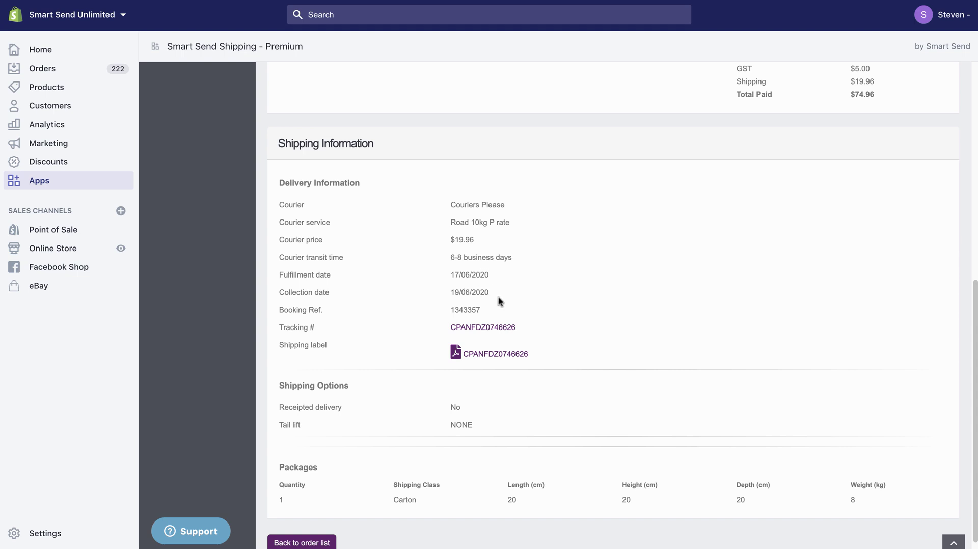
pyautogui.scroll(-1, 490, 303)
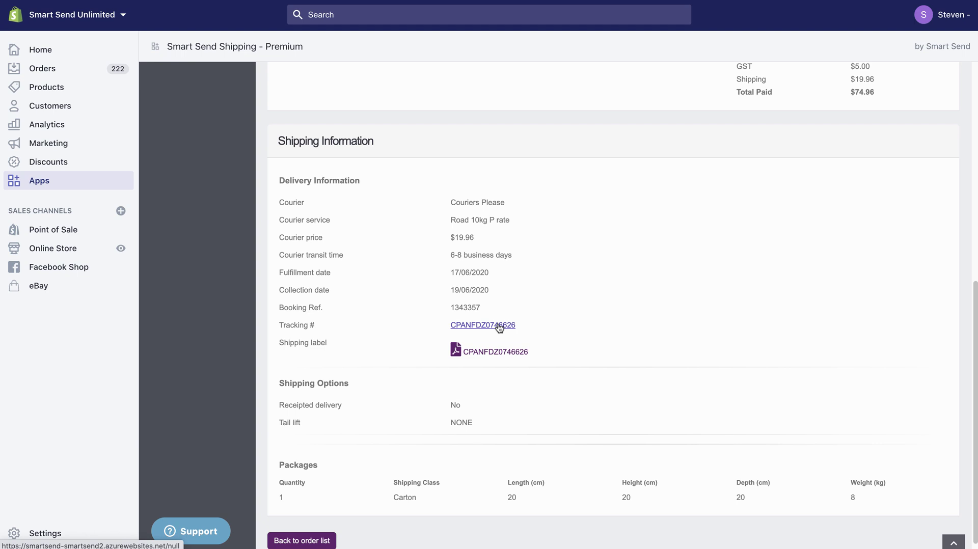
pyautogui.scroll(-1, 554, 326)
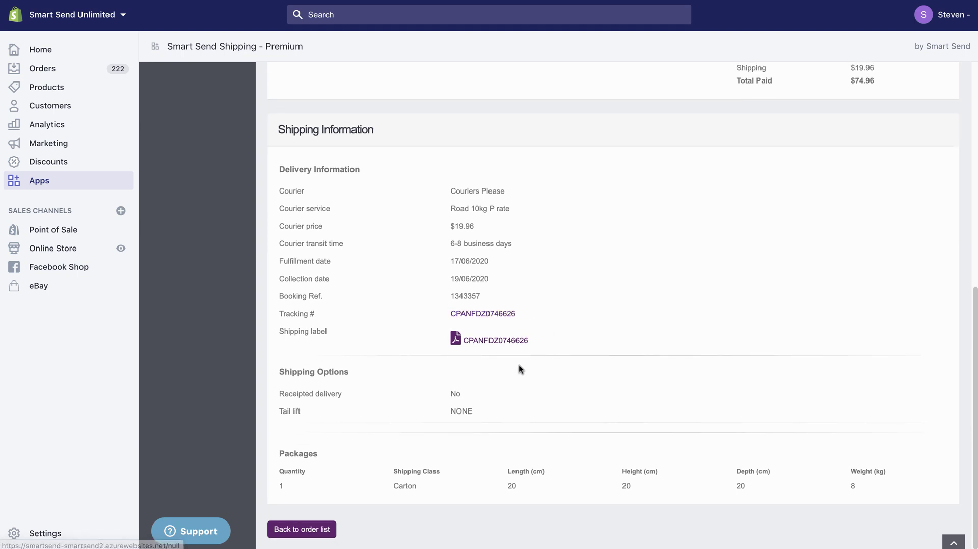
pyautogui.click(498, 341)
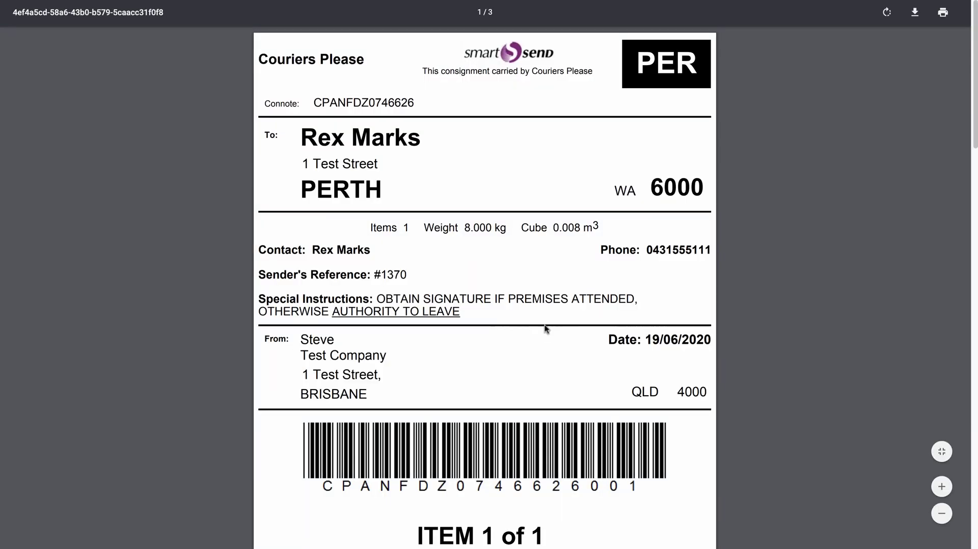